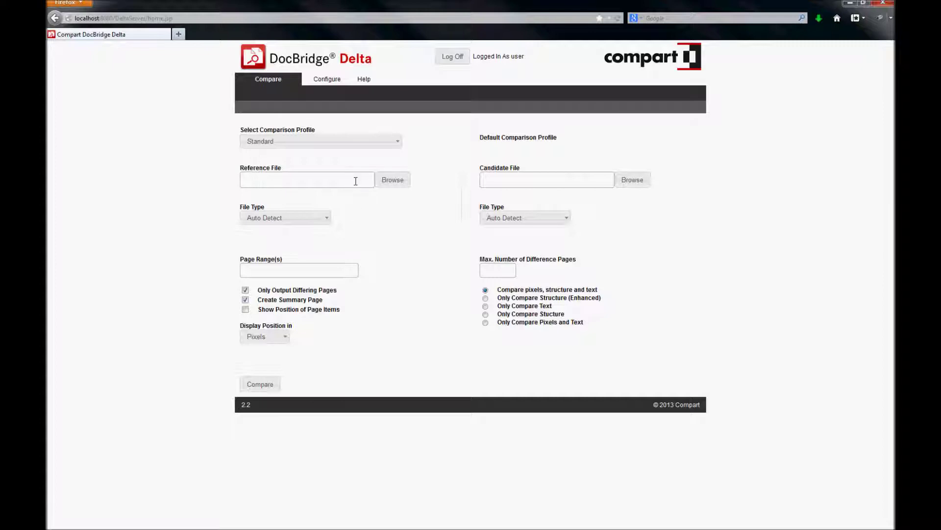
# Choose Diversified_Equities_ver_01.pdf as the reference file and Diversified_Equities_ver_02.pdf as the candidate file.
pyautogui.click(358, 178)
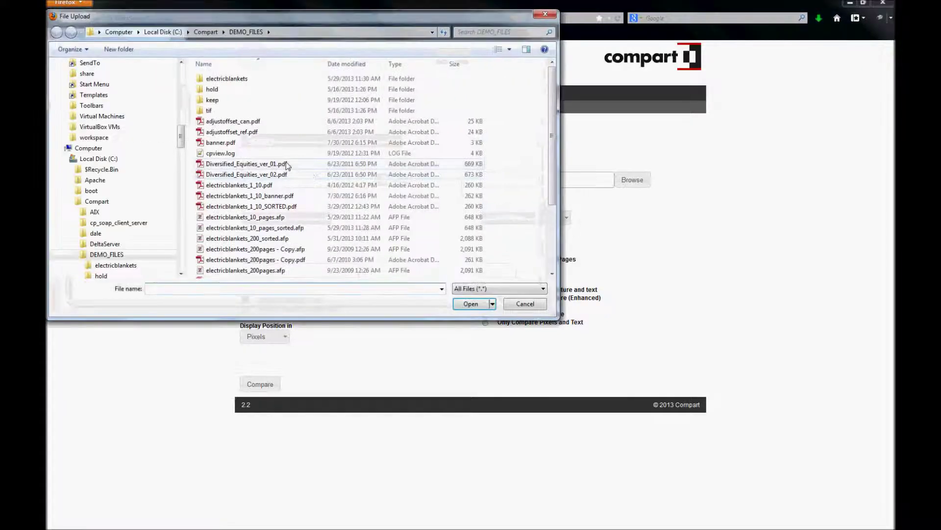
pyautogui.click(289, 163)
pyautogui.click(481, 304)
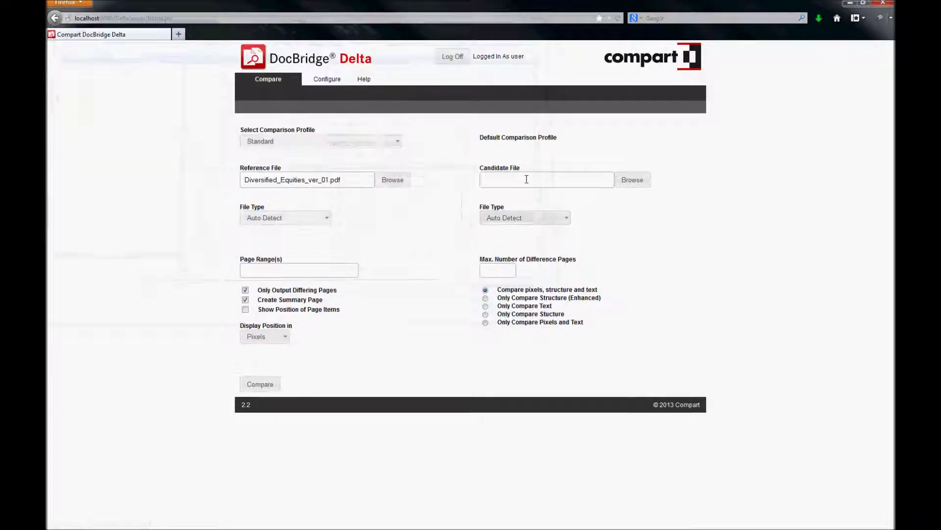
pyautogui.click(549, 180)
pyautogui.click(268, 175)
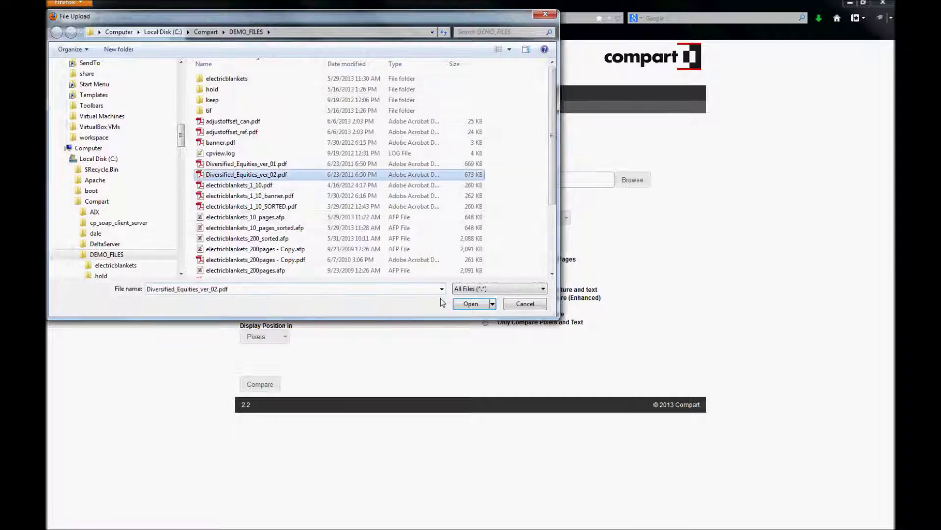
pyautogui.click(470, 305)
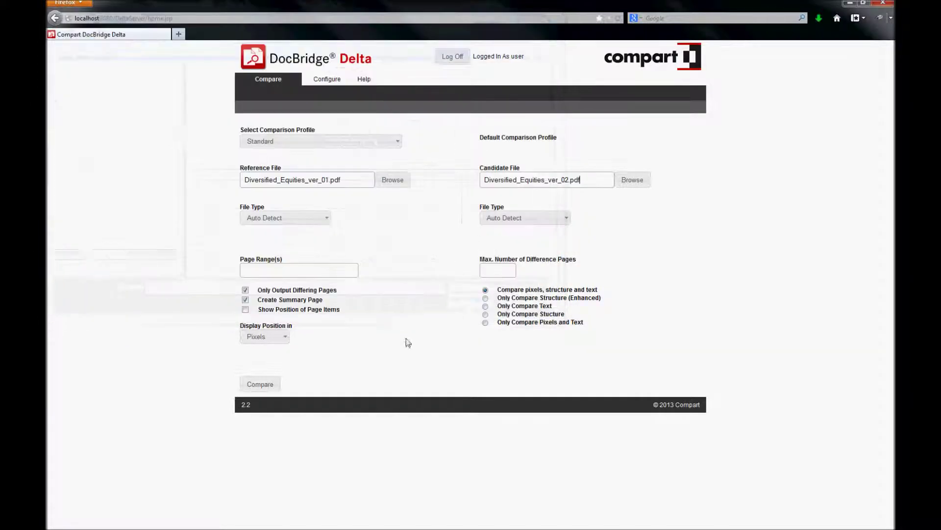
# Enable showing the position of page items, display positions in inches, and run the comparison.
pyautogui.click(245, 309)
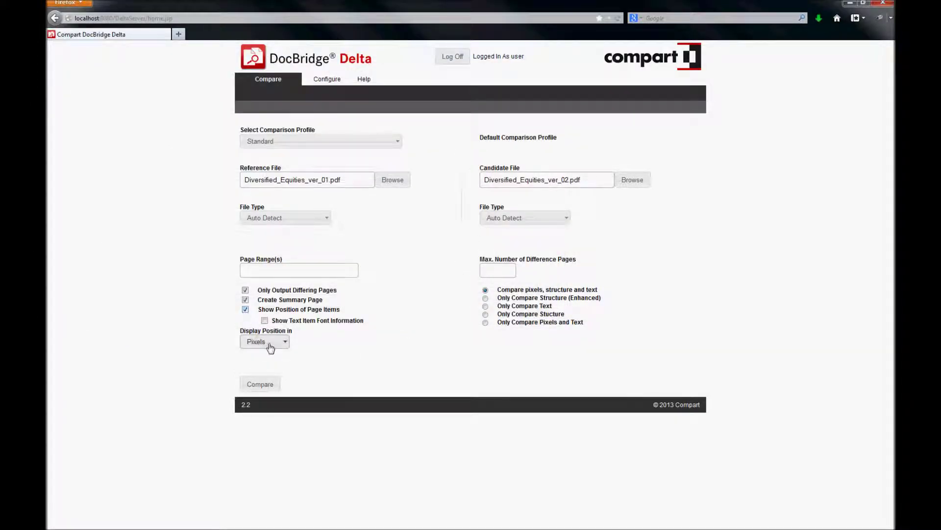
pyautogui.click(283, 342)
pyautogui.click(278, 370)
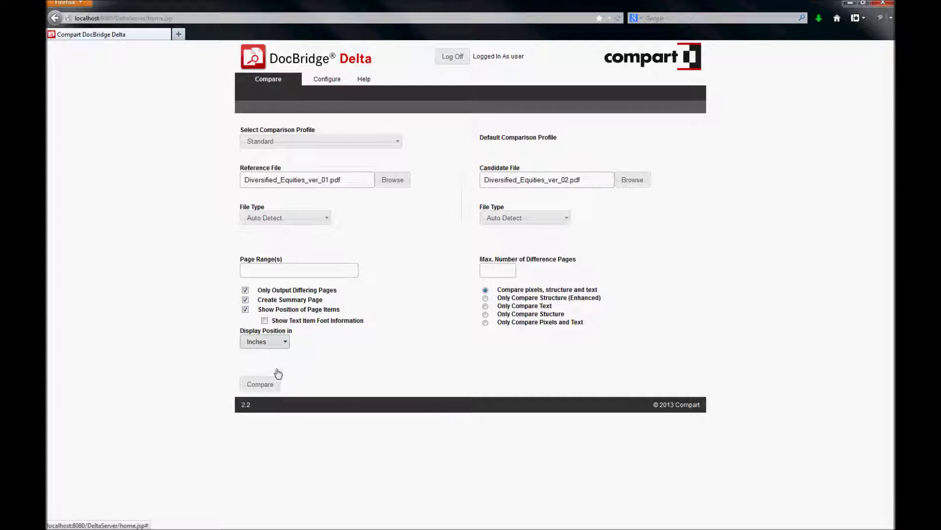
pyautogui.click(267, 387)
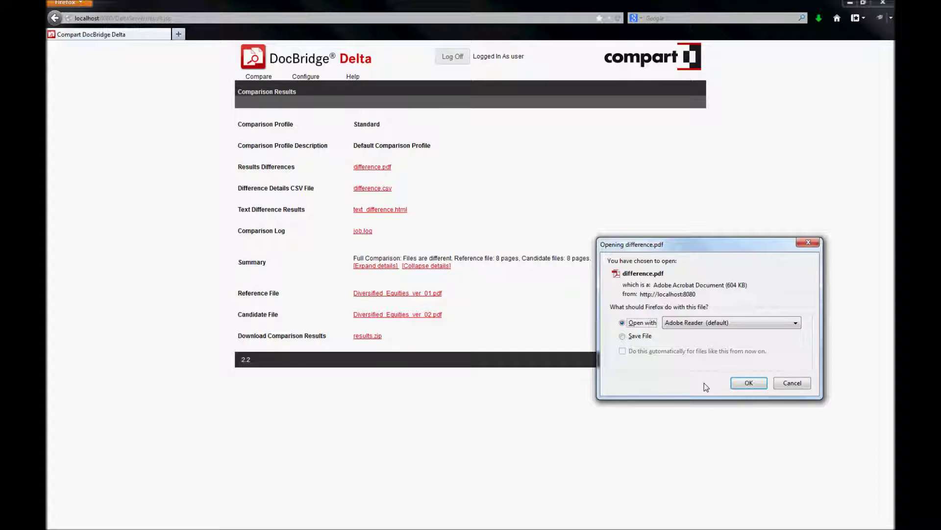
# Open difference.pdf in Adobe Reader, fit the whole page in view, and show its bookmarks and comments list.
pyautogui.click(747, 386)
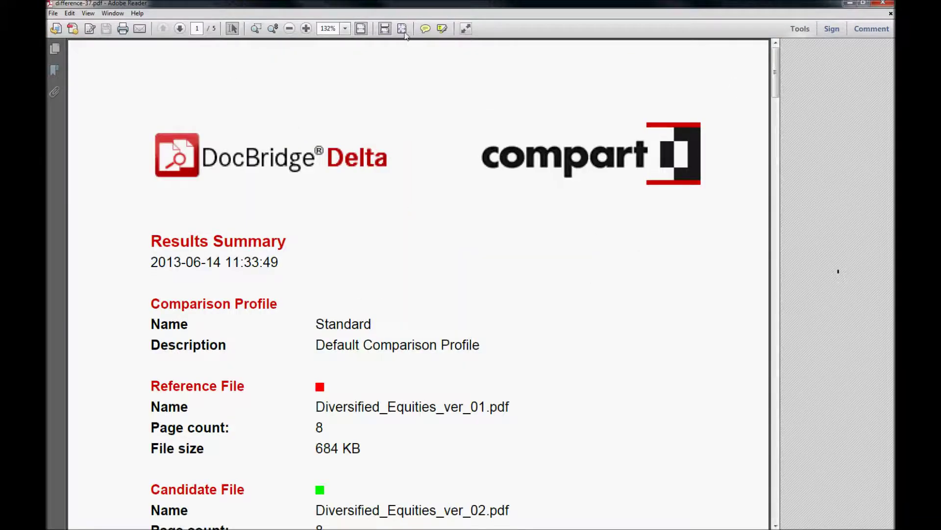
pyautogui.click(404, 32)
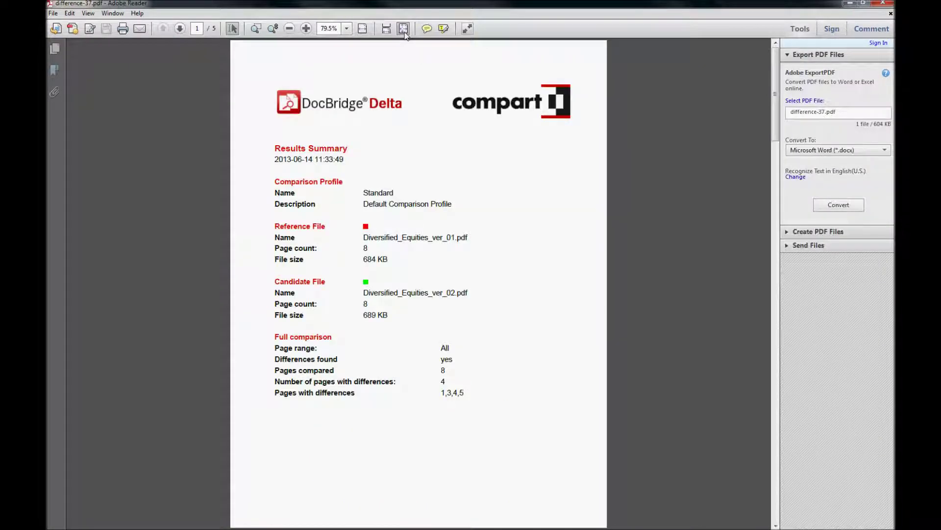
pyautogui.click(54, 69)
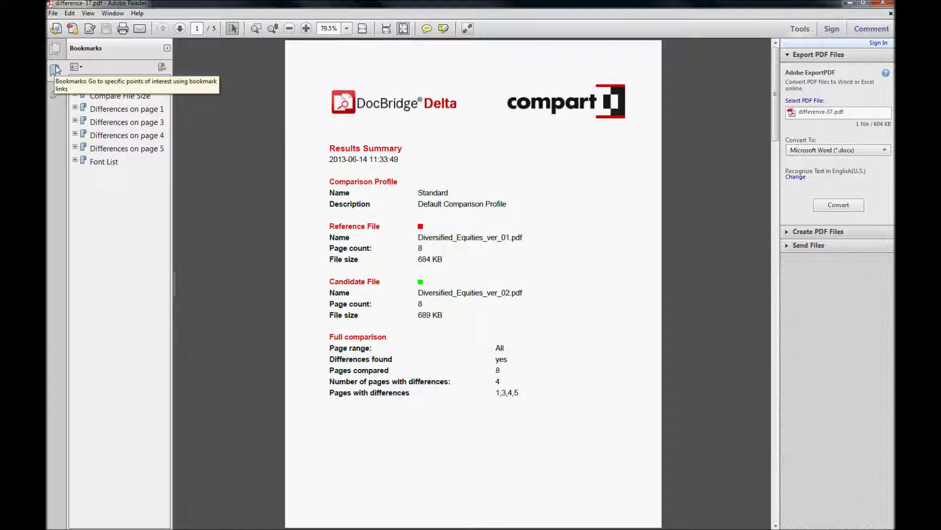
pyautogui.click(872, 29)
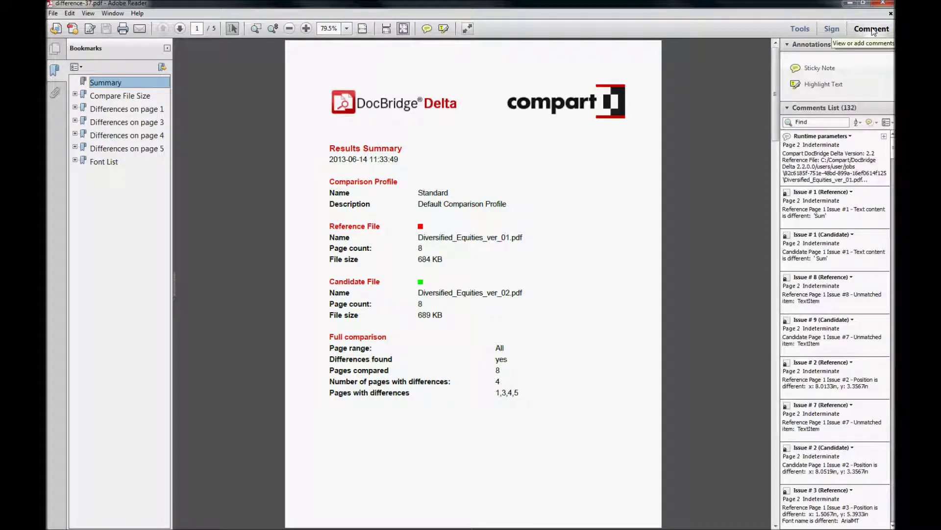
# Go to the page 1 differences in the report and examine the item details under the reference page's Contact heading up close.
pyautogui.click(75, 109)
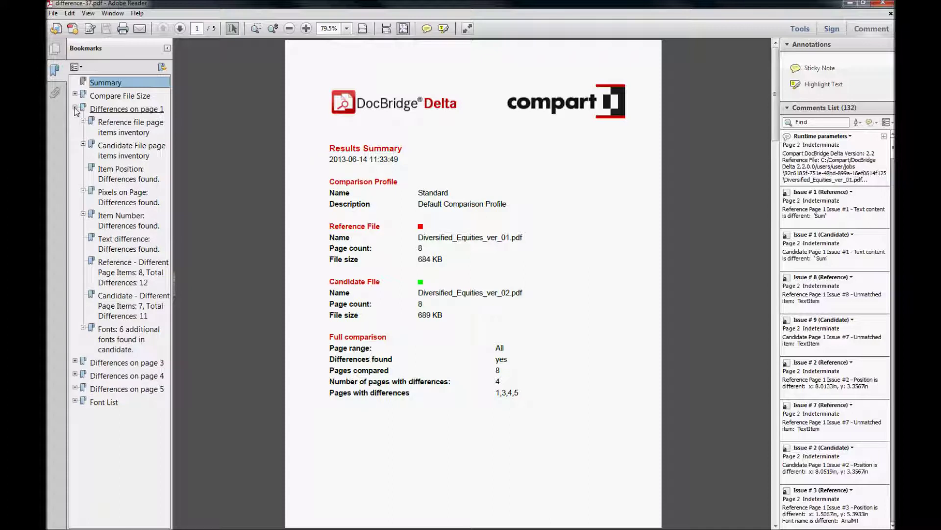
pyautogui.click(116, 114)
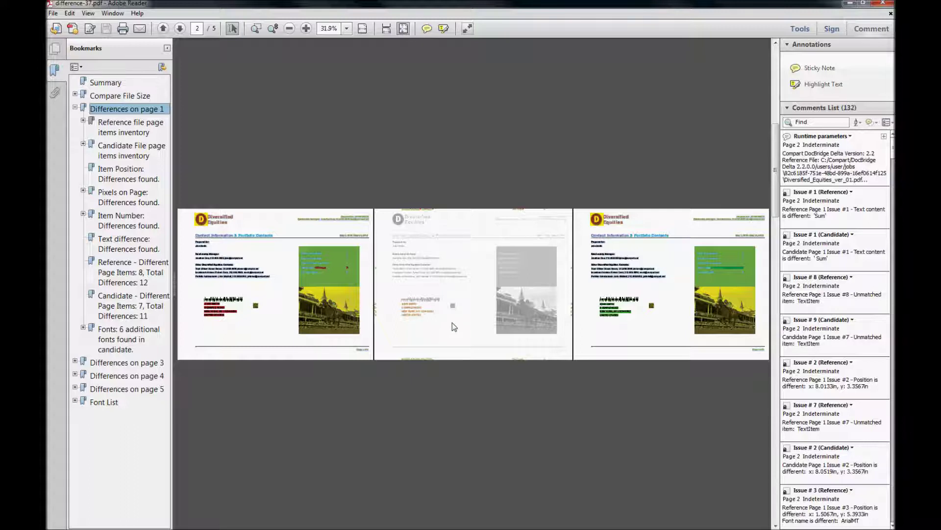
pyautogui.click(250, 33)
pyautogui.moveTo(186, 211); pyautogui.dragTo(255, 262)
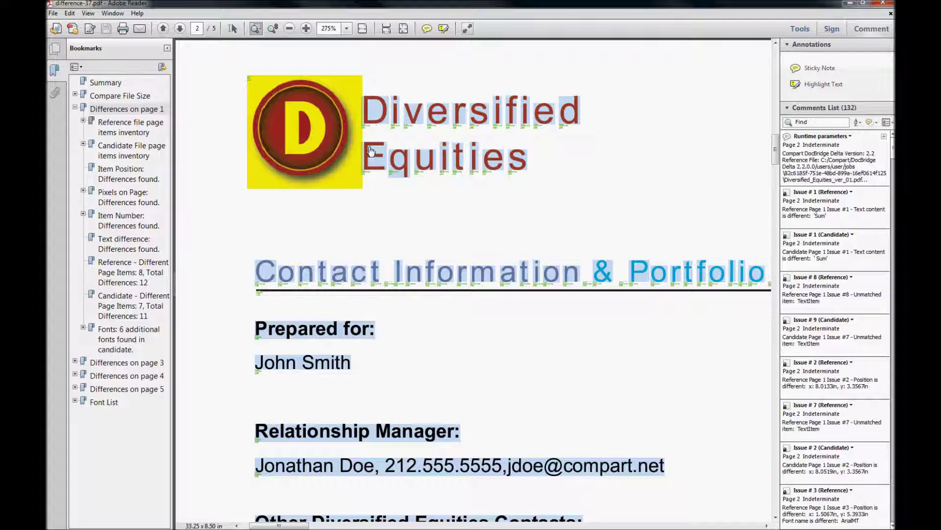
pyautogui.moveTo(226, 250); pyautogui.dragTo(391, 360)
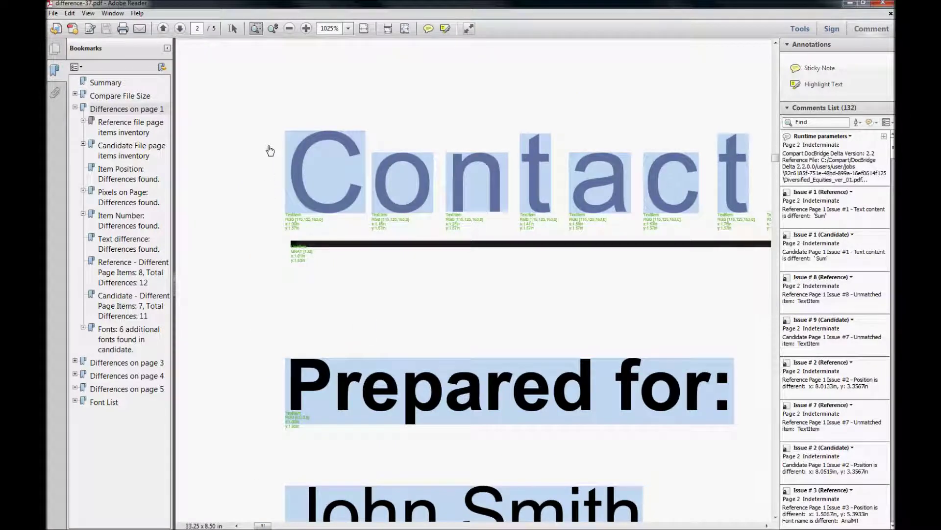
pyautogui.moveTo(251, 115); pyautogui.dragTo(444, 283)
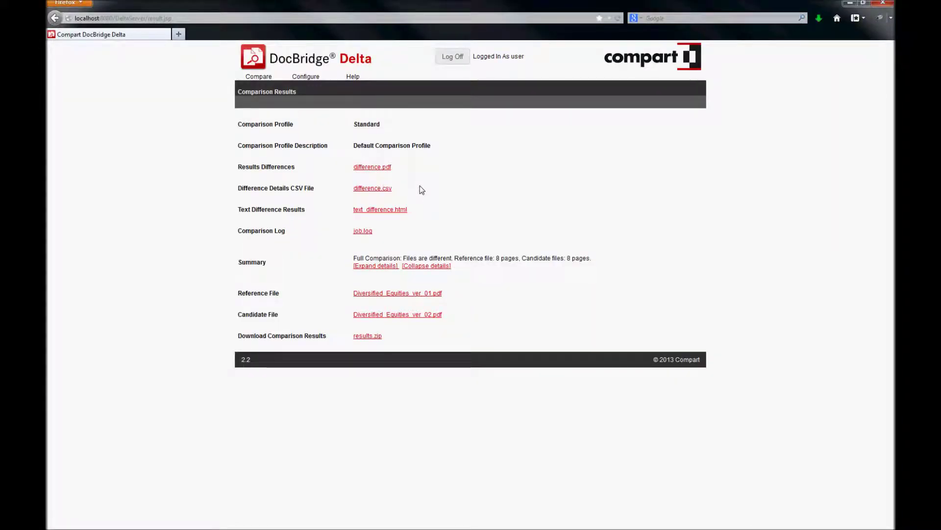
# Open text_difference.html from the comparison results in the browser, examine the text difference on page 4, and close the report.
pyautogui.click(402, 211)
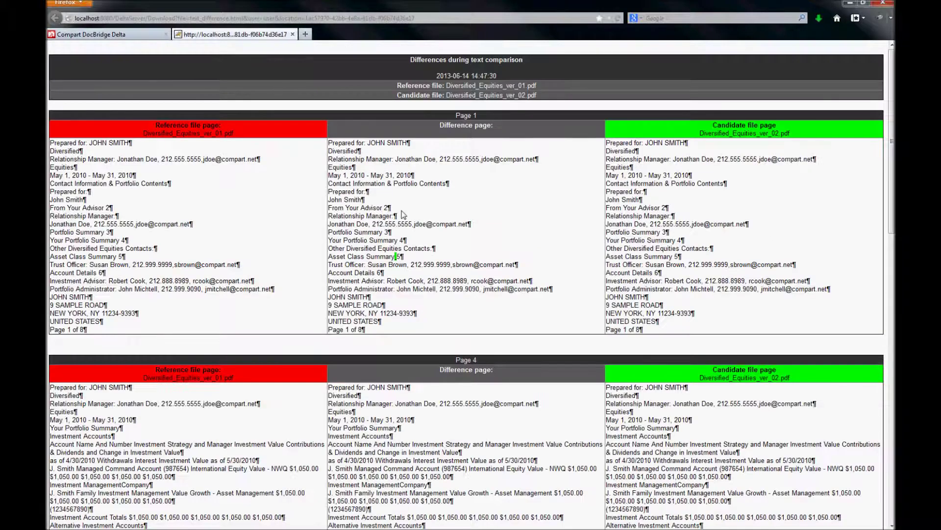
pyautogui.scroll(-5, 400, 219)
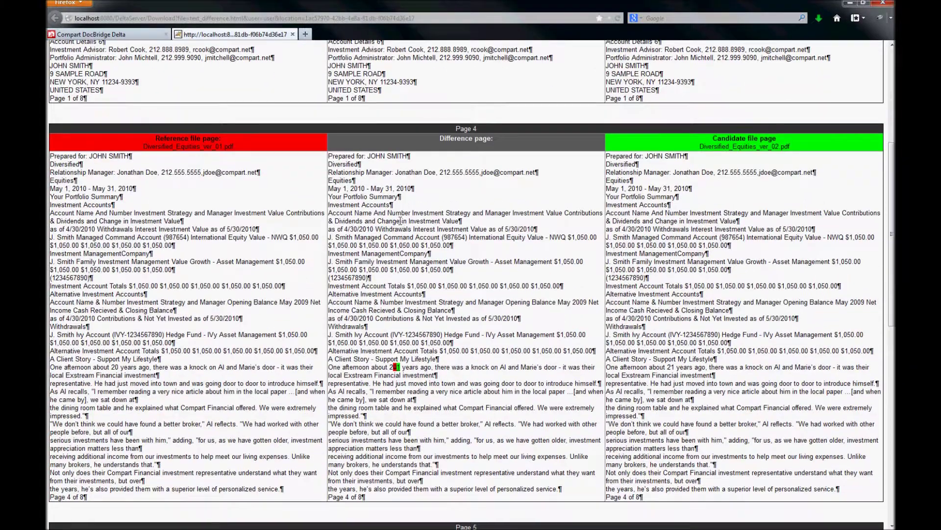
pyautogui.scroll(-1, 400, 221)
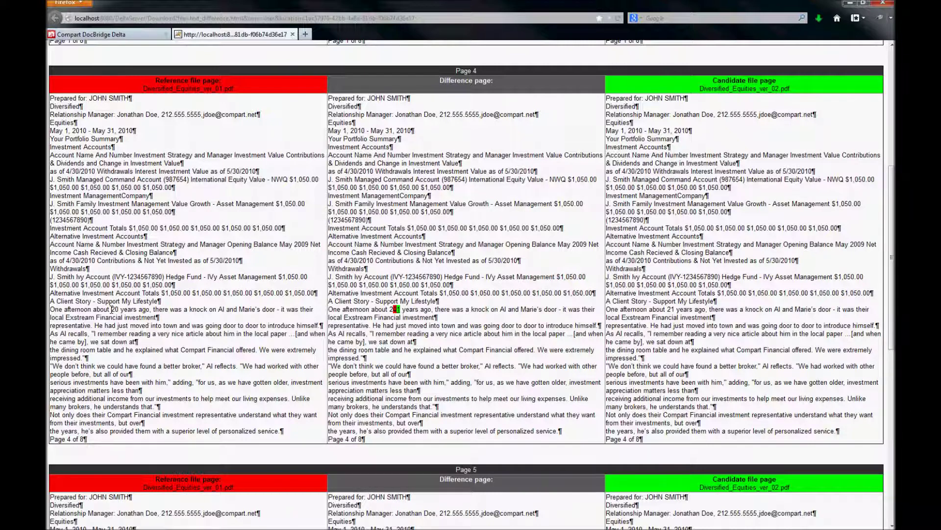
pyautogui.moveTo(111, 309); pyautogui.dragTo(120, 310)
pyautogui.moveTo(669, 310); pyautogui.dragTo(677, 309)
pyautogui.hotkey('ctrl', 'w')
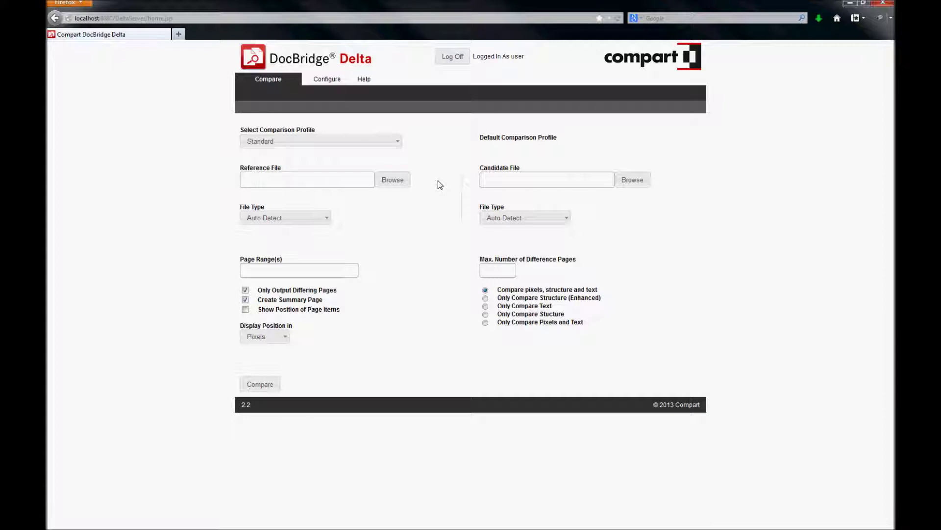
# Open the Diversified Equities comparison profile for editing and examine its candidate sample file and advanced settings.
pyautogui.click(398, 143)
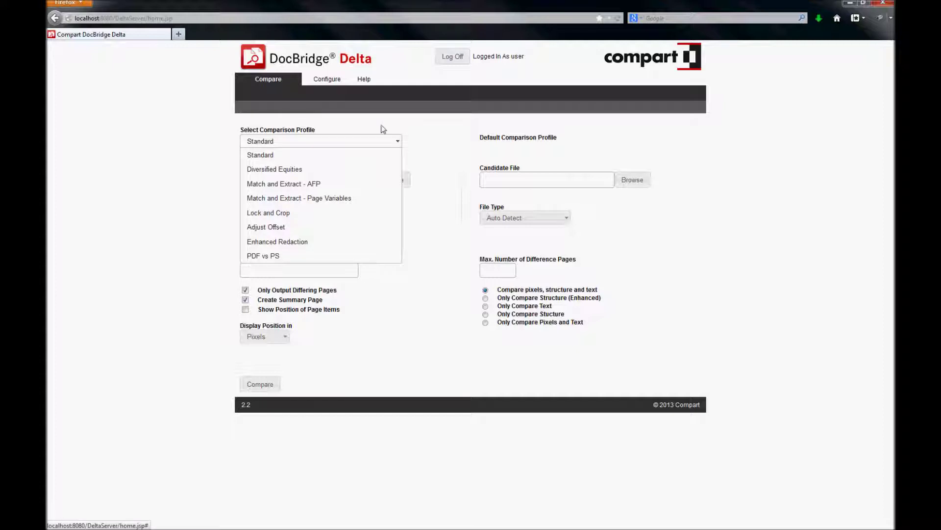
pyautogui.click(327, 82)
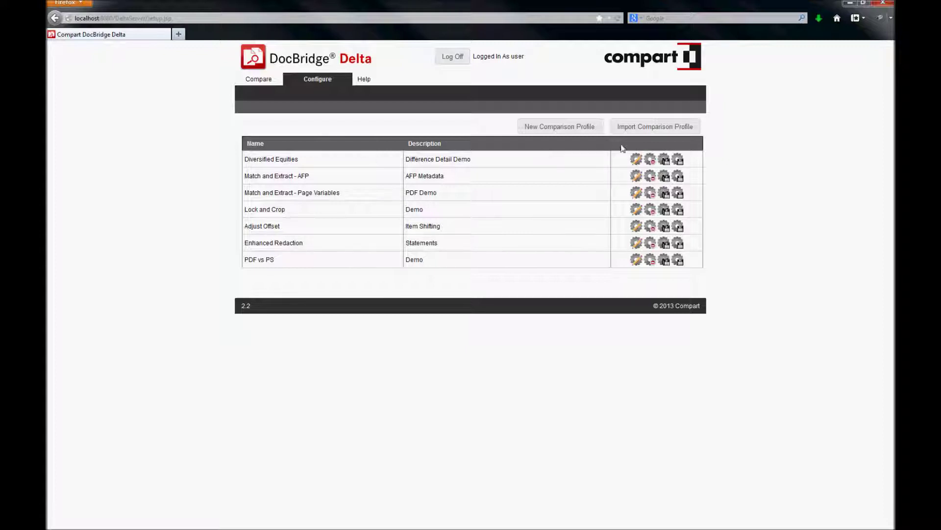
pyautogui.click(644, 126)
pyautogui.click(253, 162)
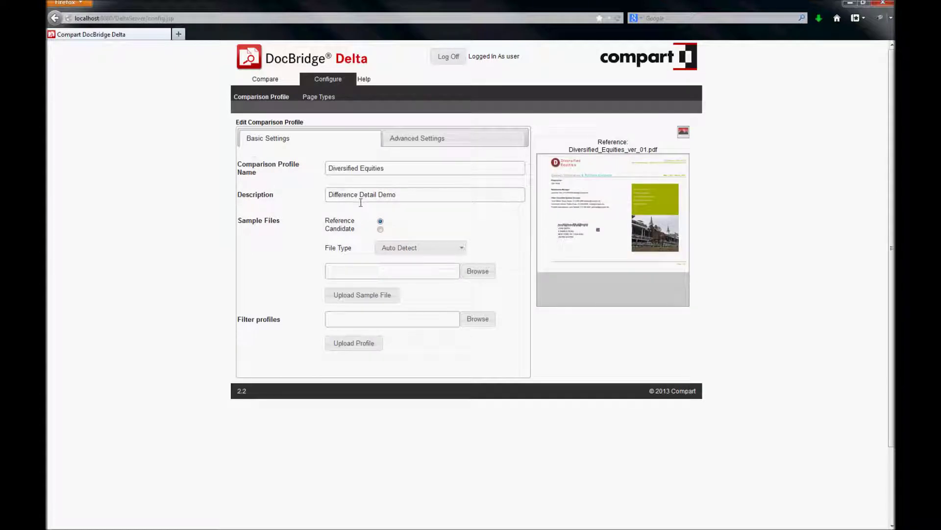
pyautogui.click(381, 230)
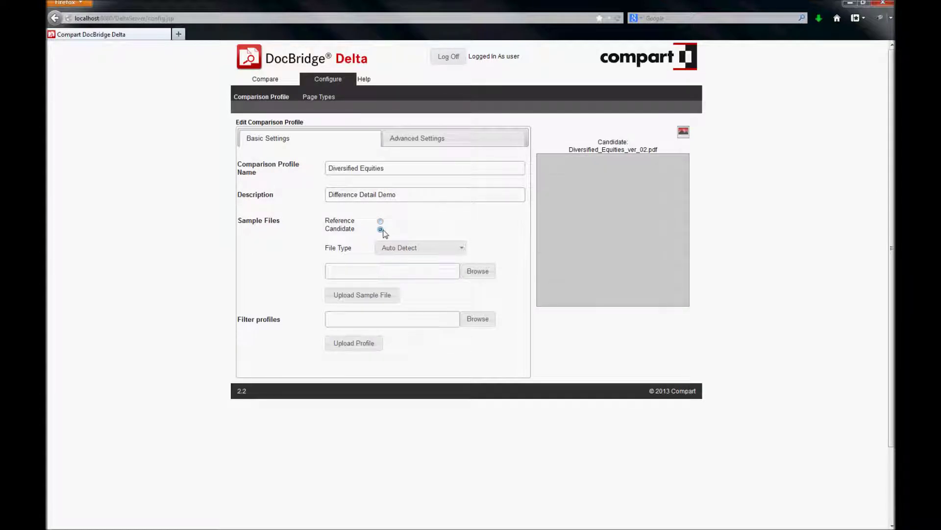
pyautogui.click(416, 143)
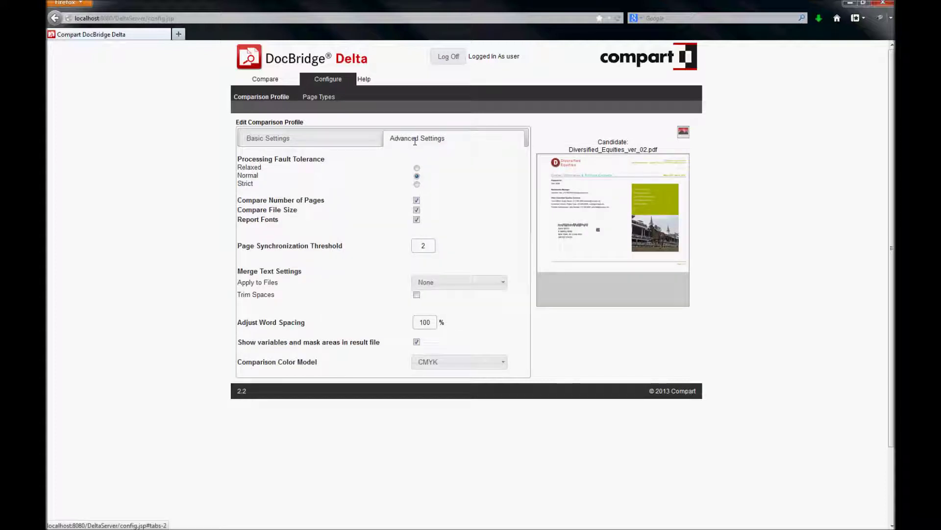
# Select the profile's FIRST page type and choose Contains as the evaluation in its definition condition.
pyautogui.click(324, 98)
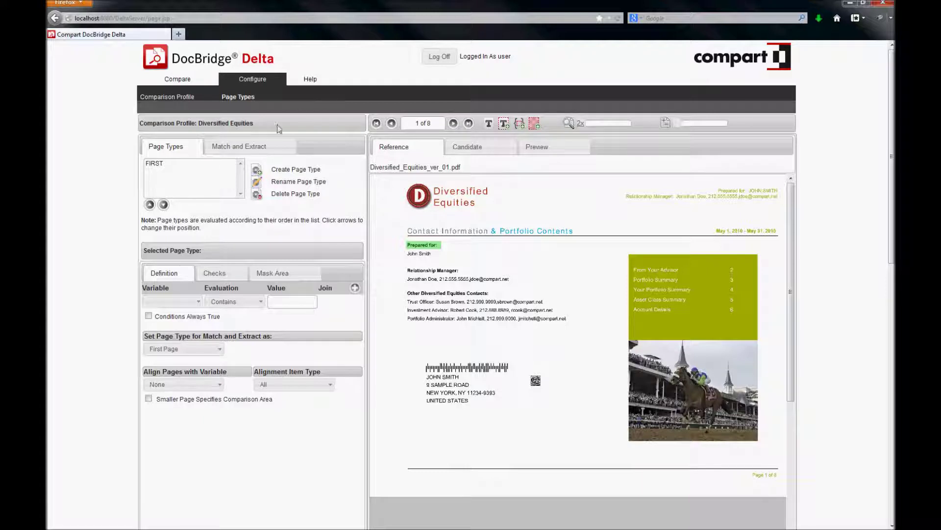
pyautogui.click(166, 163)
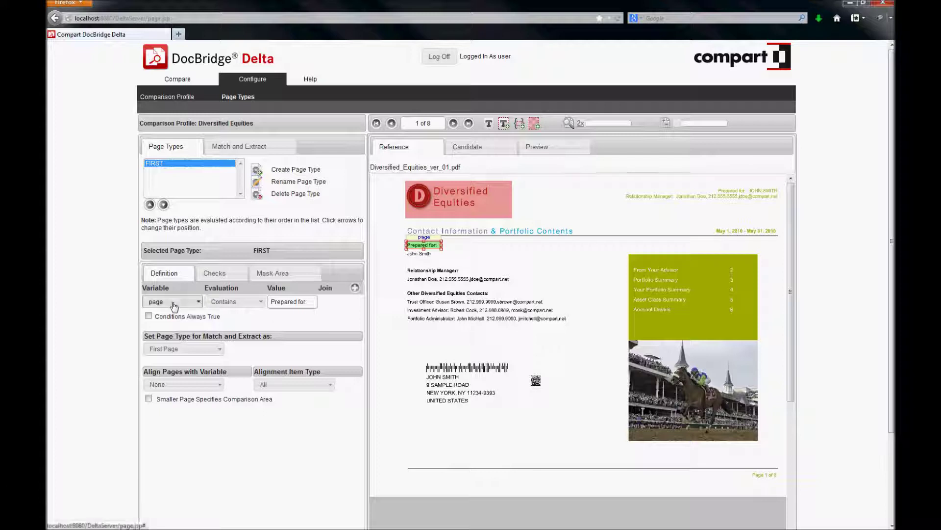
pyautogui.click(251, 305)
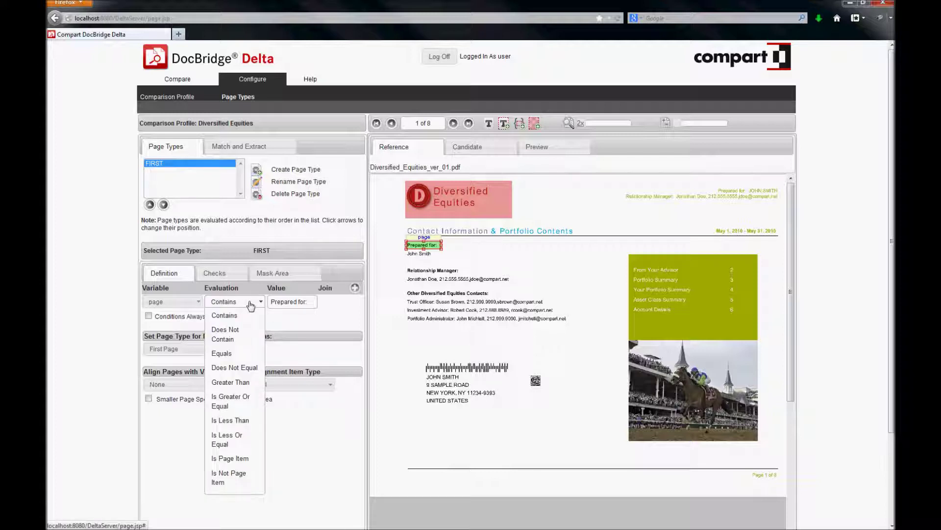
pyautogui.click(254, 314)
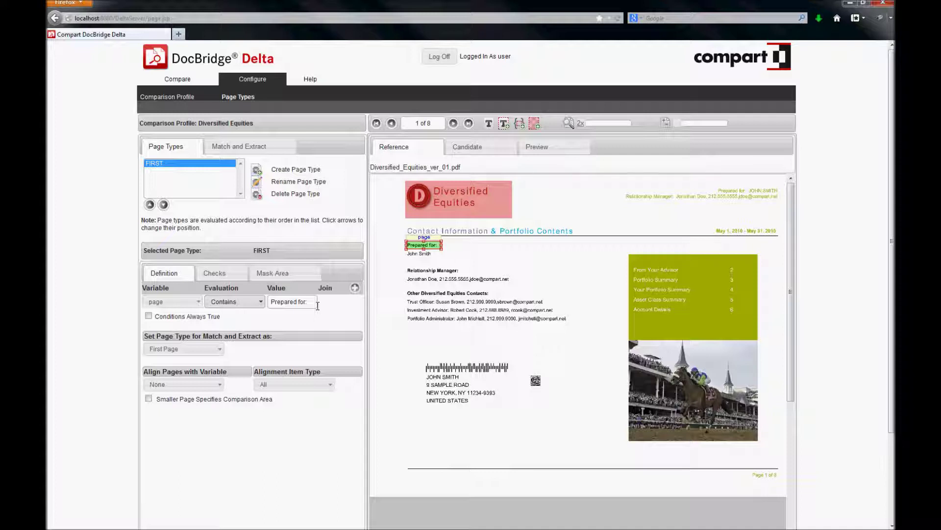
# Review the FIRST page type's checks, definition and mask area settings, including which documents the mask can apply to.
pyautogui.click(213, 273)
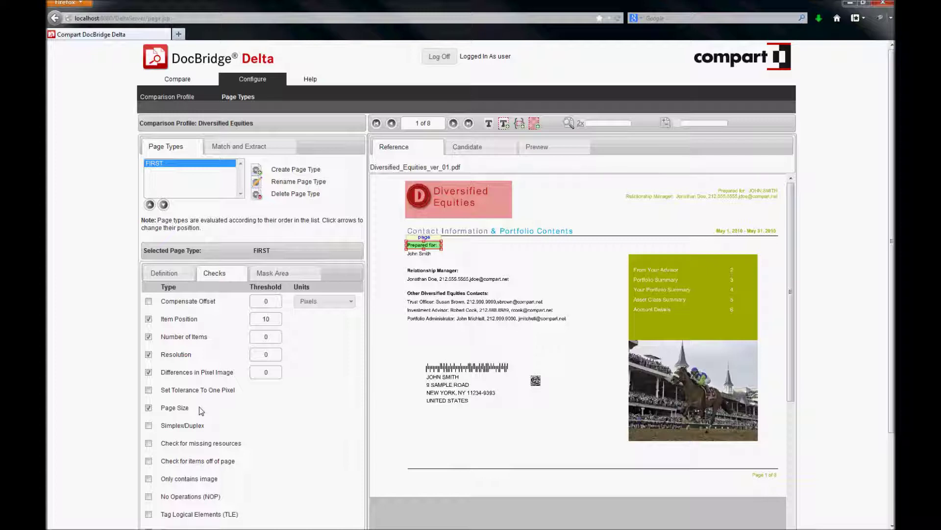
pyautogui.click(262, 274)
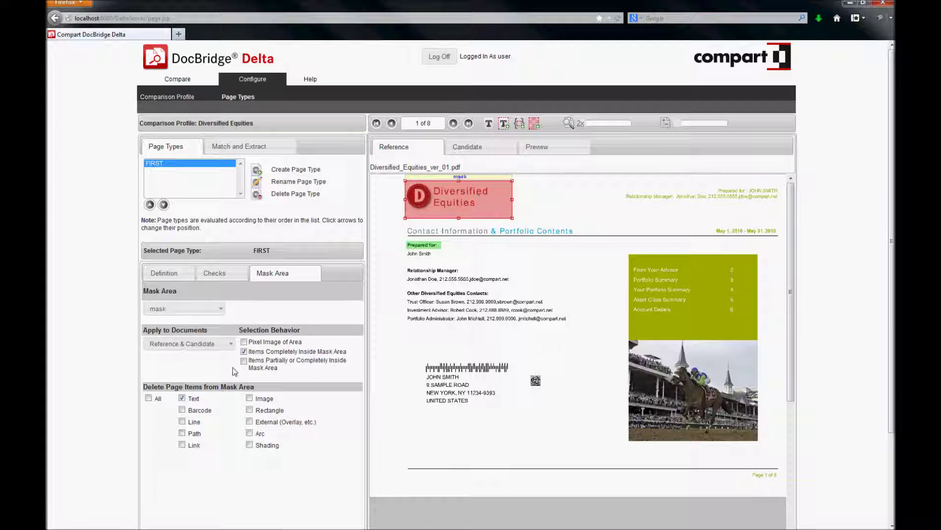
pyautogui.click(223, 344)
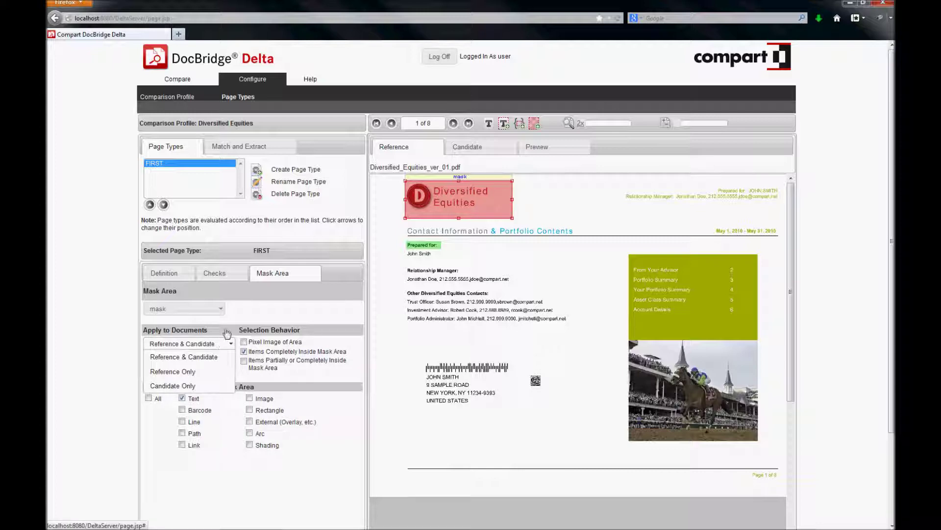
pyautogui.click(229, 322)
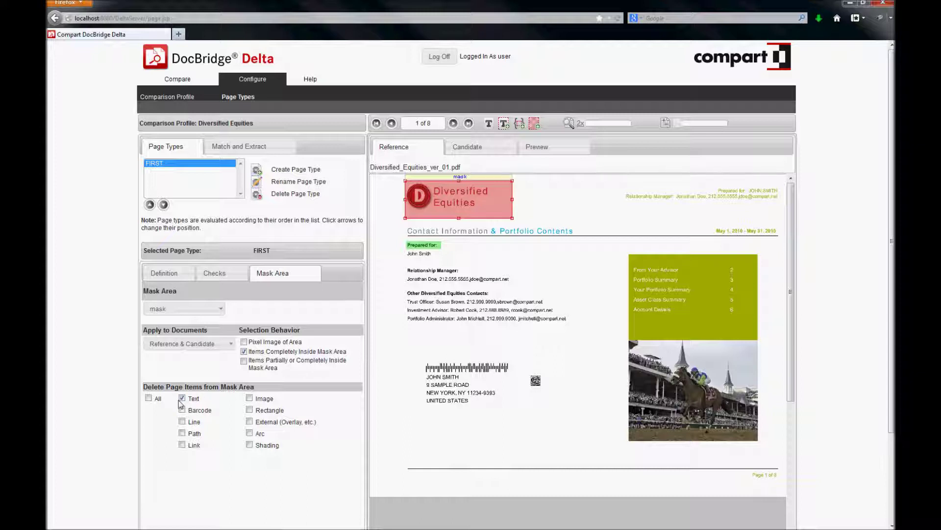
pyautogui.click(165, 270)
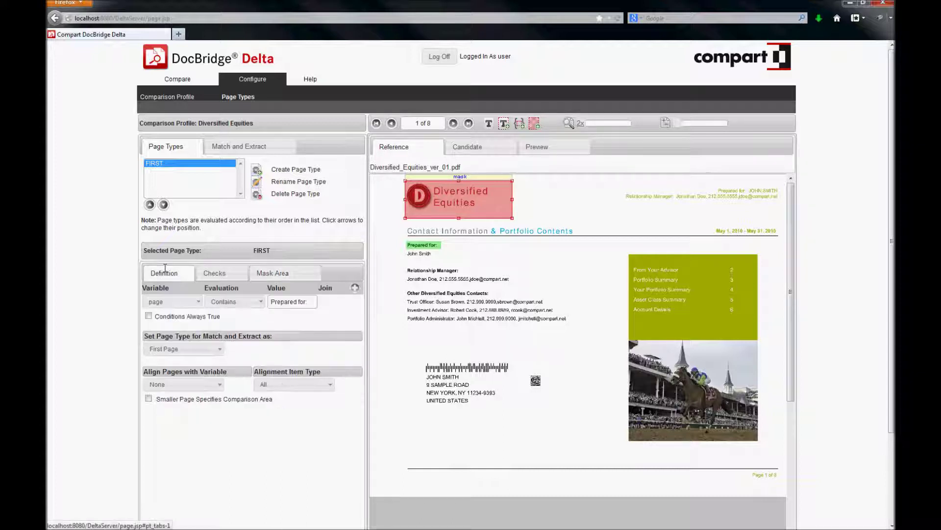
pyautogui.click(215, 274)
pyautogui.click(281, 273)
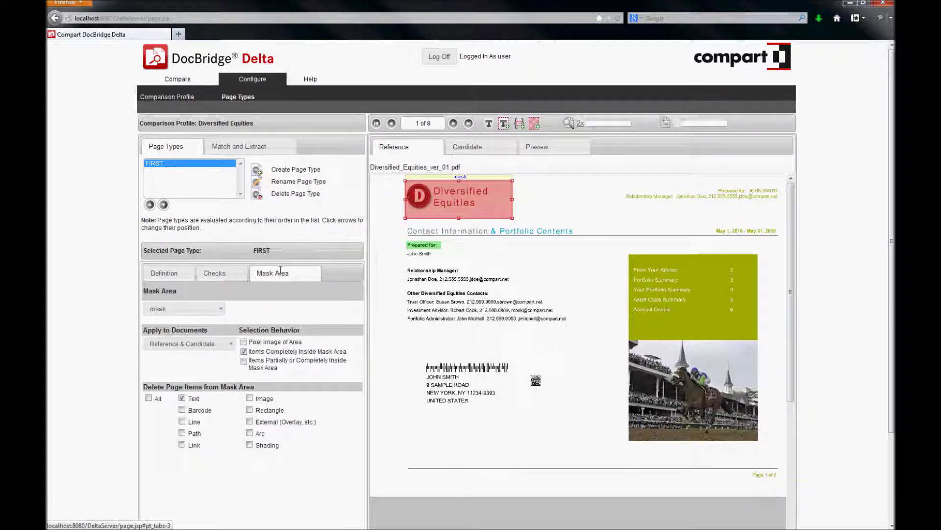
# Preview the Diversified Equities differences and list them for Reference Only, followed by Candidate Only.
pyautogui.click(533, 153)
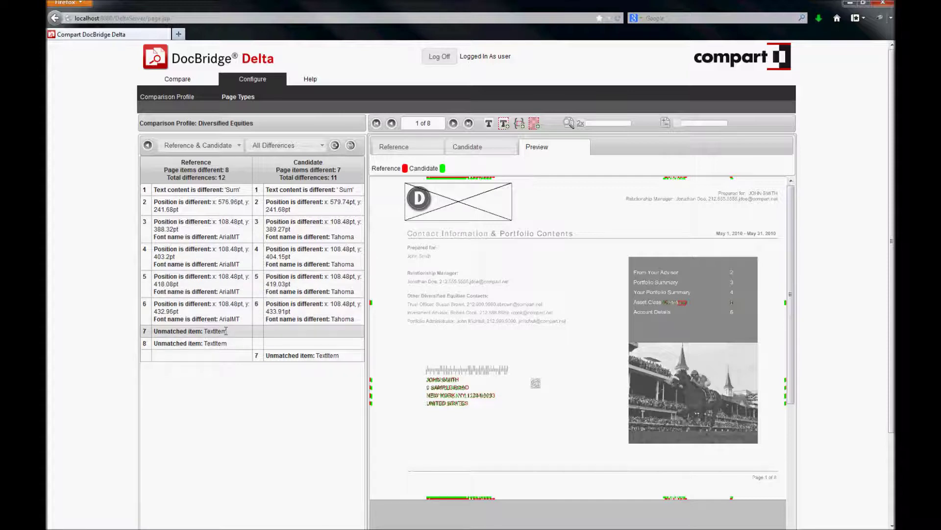
pyautogui.click(239, 150)
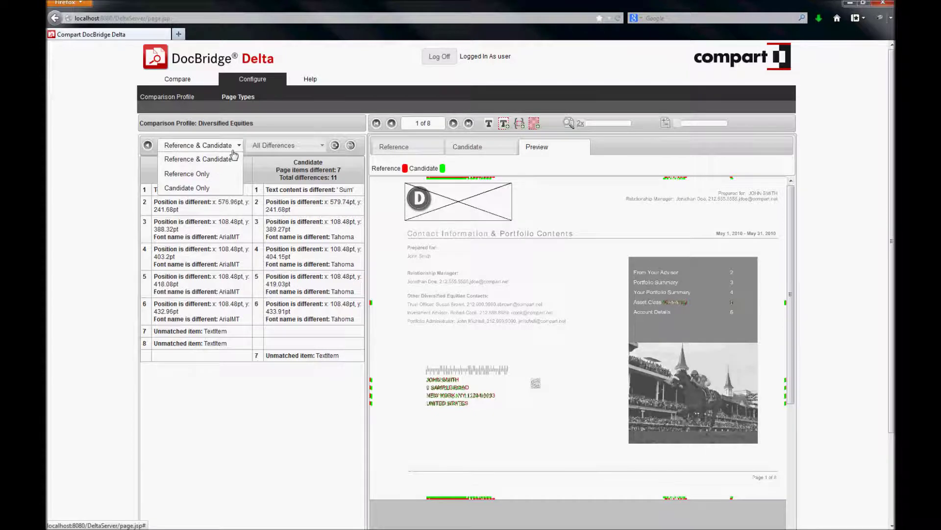
pyautogui.click(221, 175)
pyautogui.click(236, 150)
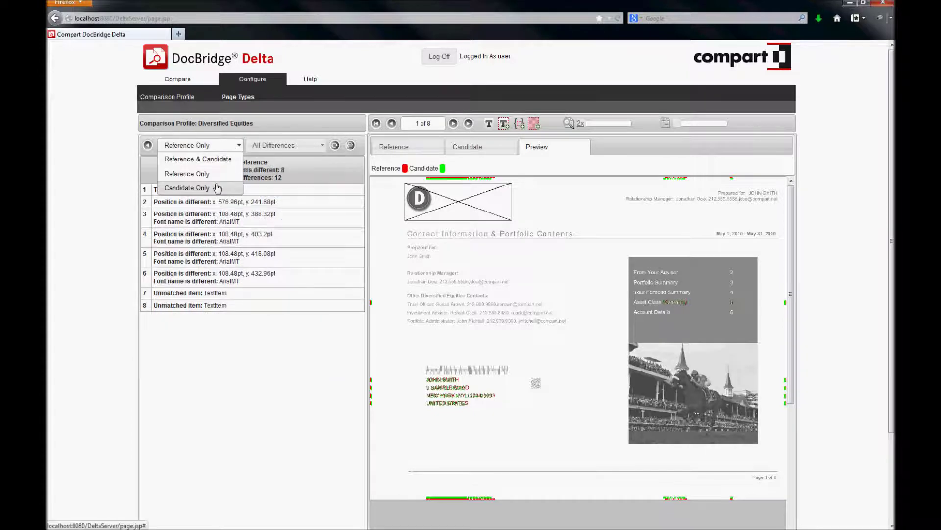
pyautogui.click(216, 188)
# Filter the difference list by Content, and reset it to Reference & Candidate with All Differences.
pyautogui.click(304, 148)
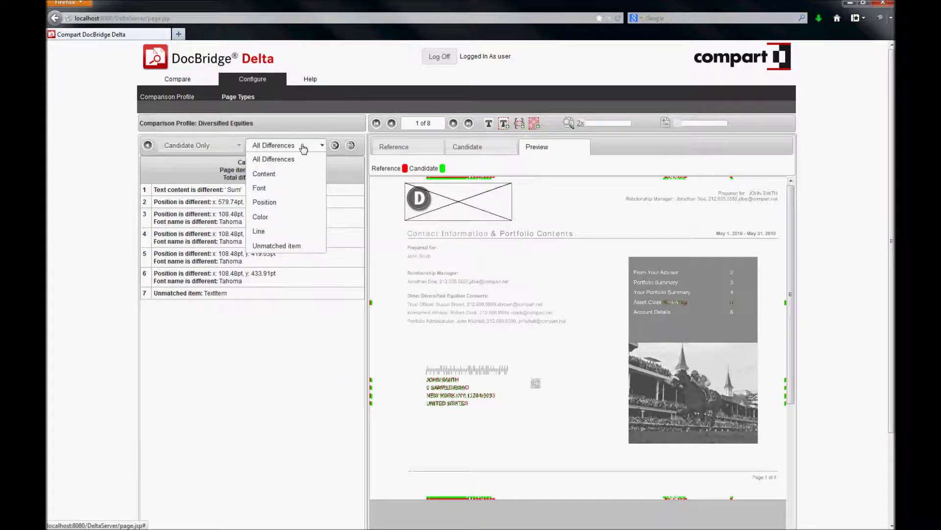
pyautogui.click(293, 175)
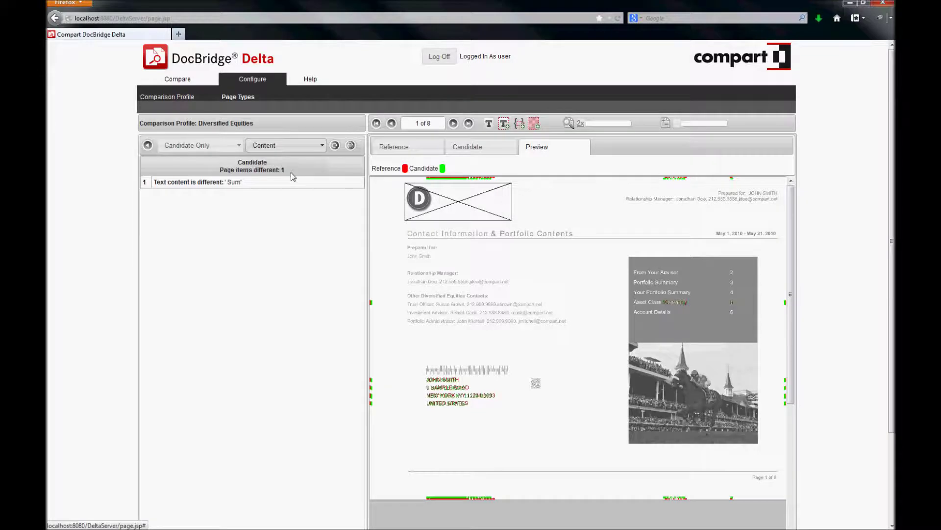
pyautogui.click(189, 146)
pyautogui.click(187, 159)
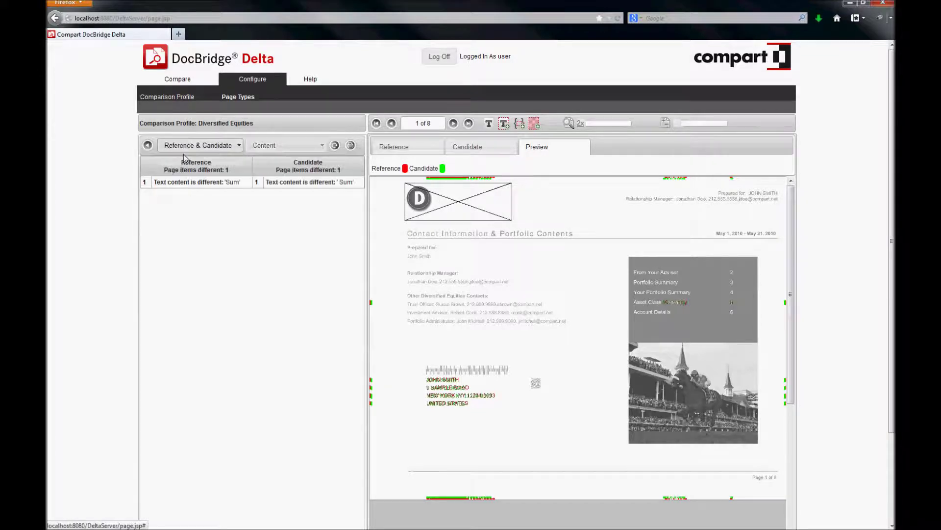
pyautogui.click(256, 147)
pyautogui.click(259, 158)
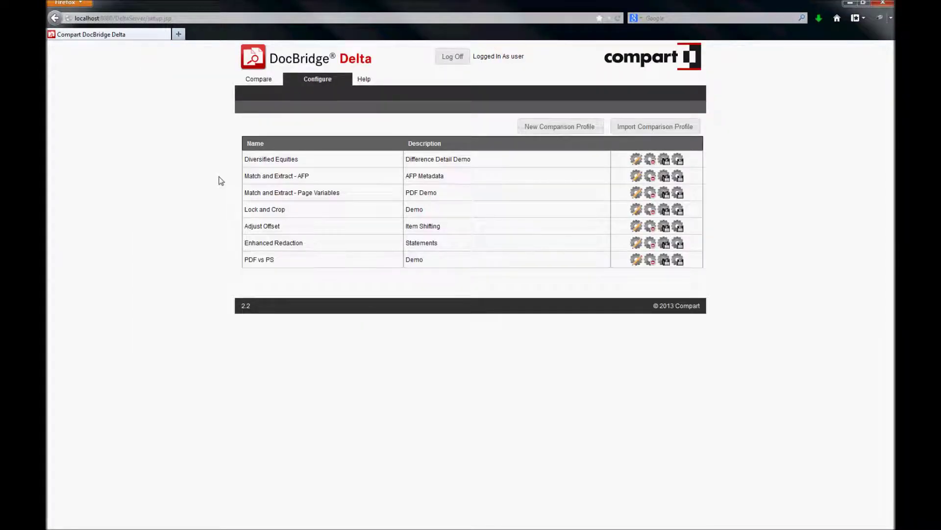
# Open the FIRST page type of the Match and Extract - AFP profile and examine the sample file's AFP metadata.
pyautogui.click(274, 178)
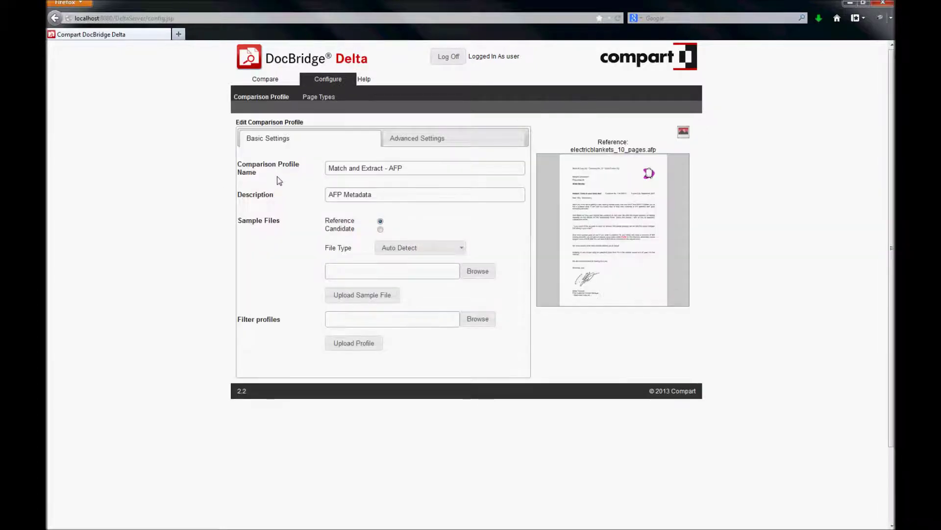
pyautogui.click(316, 99)
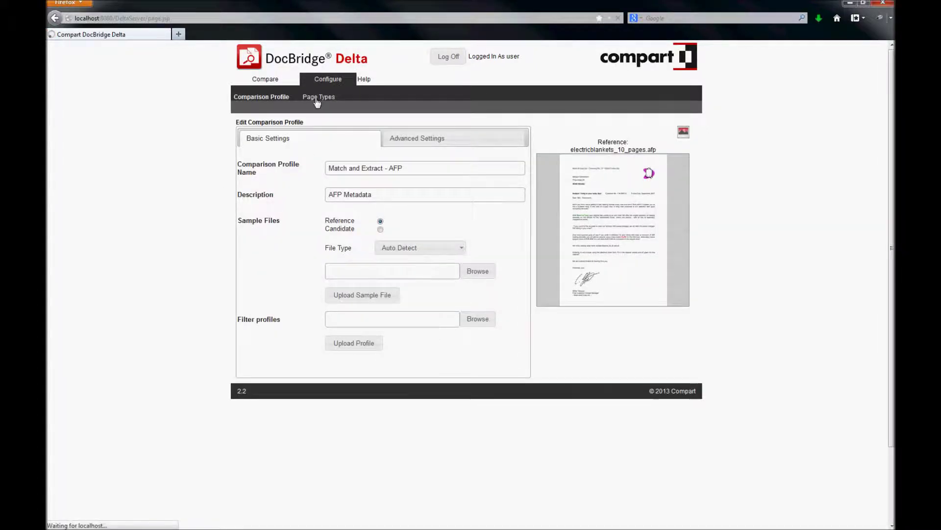
pyautogui.click(173, 166)
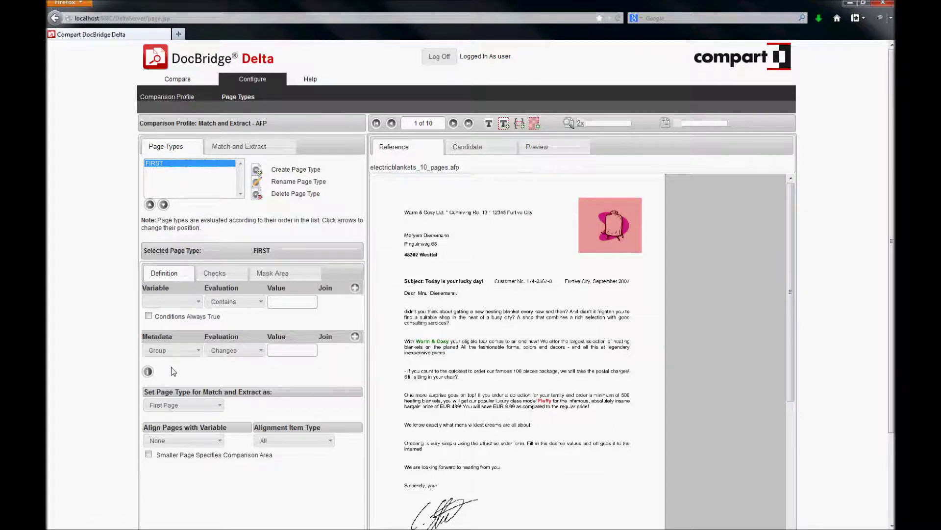
pyautogui.click(148, 372)
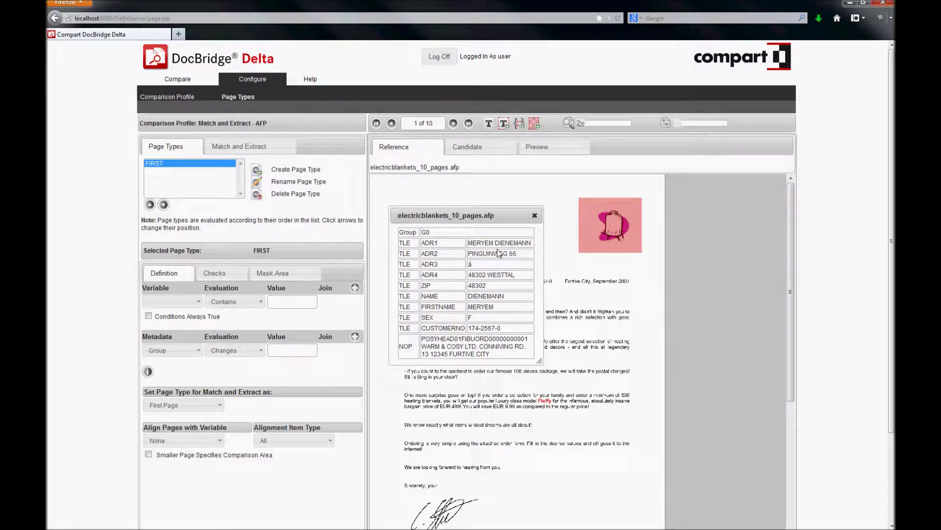
pyautogui.click(535, 215)
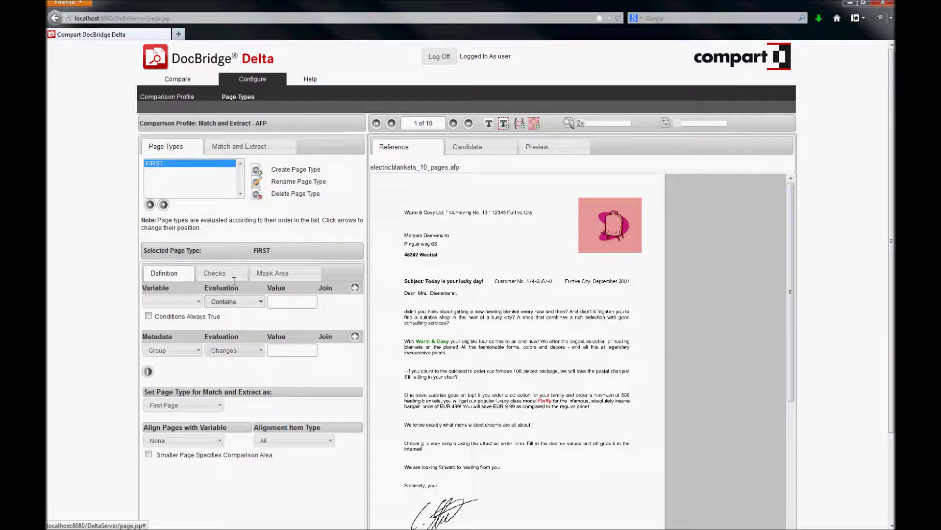
# In the Match and Extract settings, choose TLE: CUSTOMERNO as the first metadata entry and TLE: FIRSTNAME as the third.
pyautogui.click(229, 147)
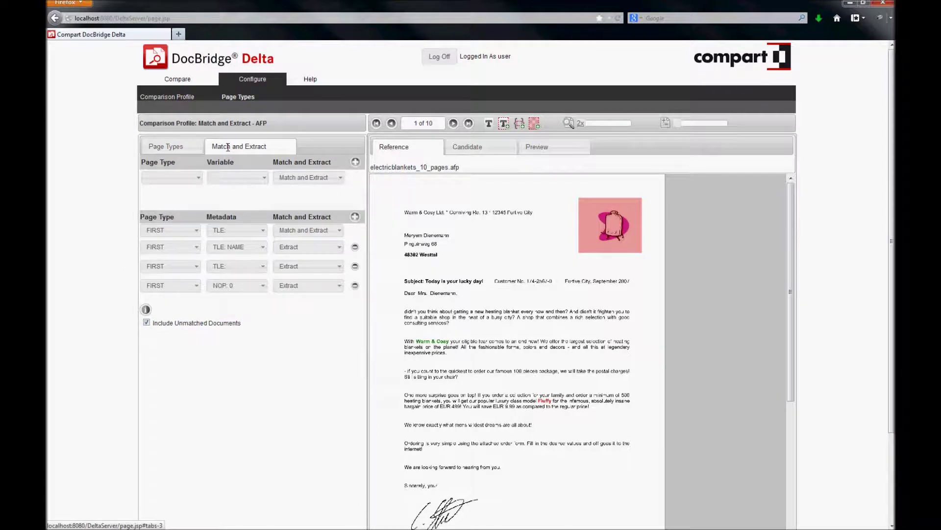
pyautogui.click(263, 232)
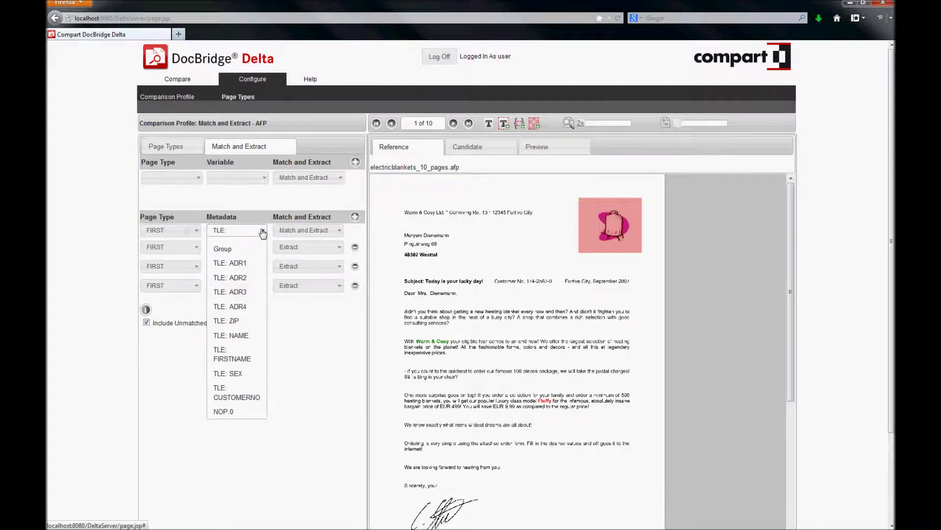
pyautogui.click(259, 394)
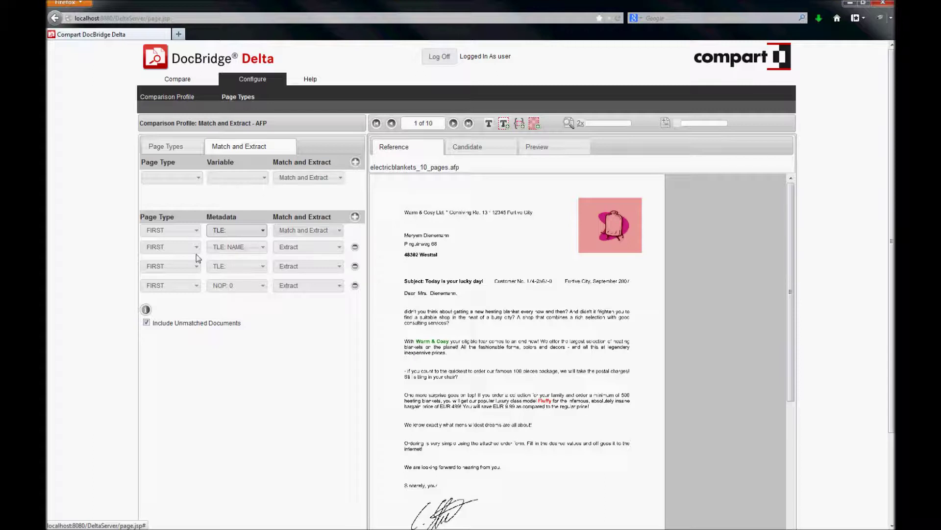
pyautogui.click(265, 247)
pyautogui.click(265, 248)
pyautogui.click(265, 270)
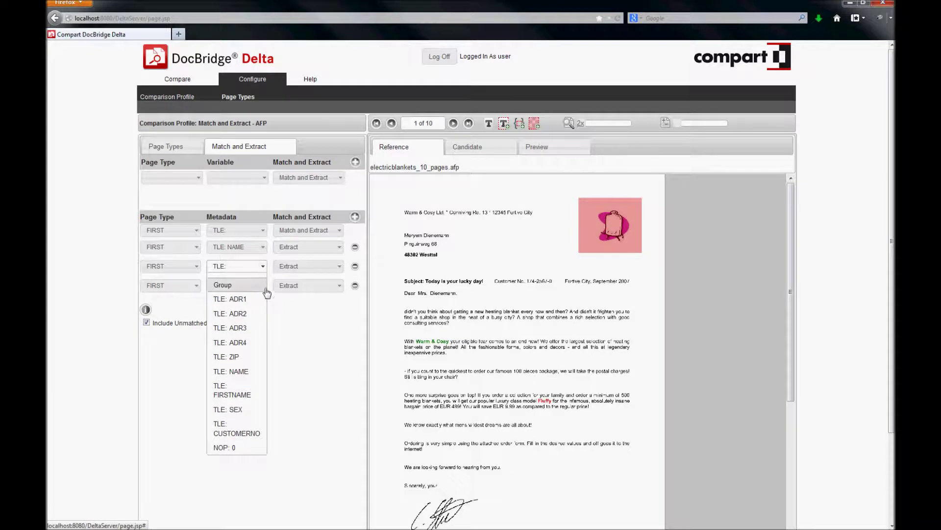
pyautogui.click(241, 395)
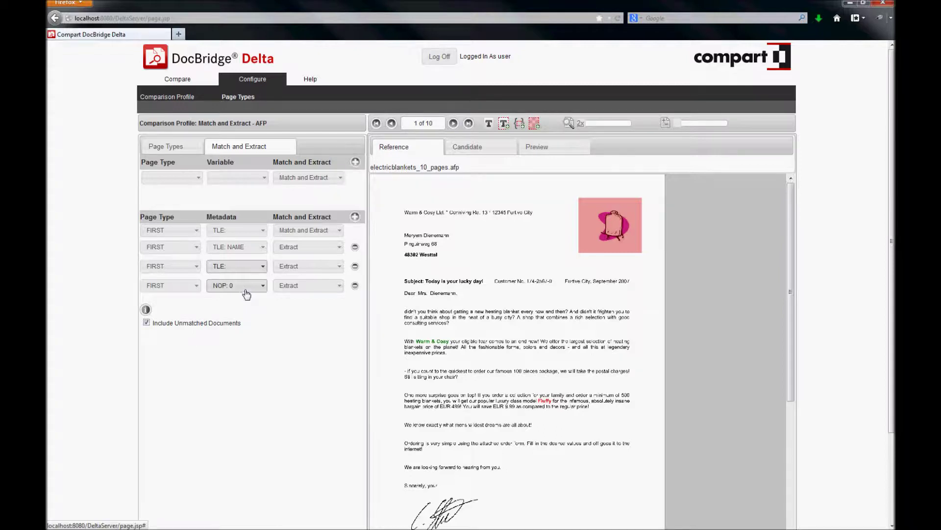
# Return to the page type definition and preview the AFP sample differences, examining the address block on page 1.
pyautogui.click(171, 147)
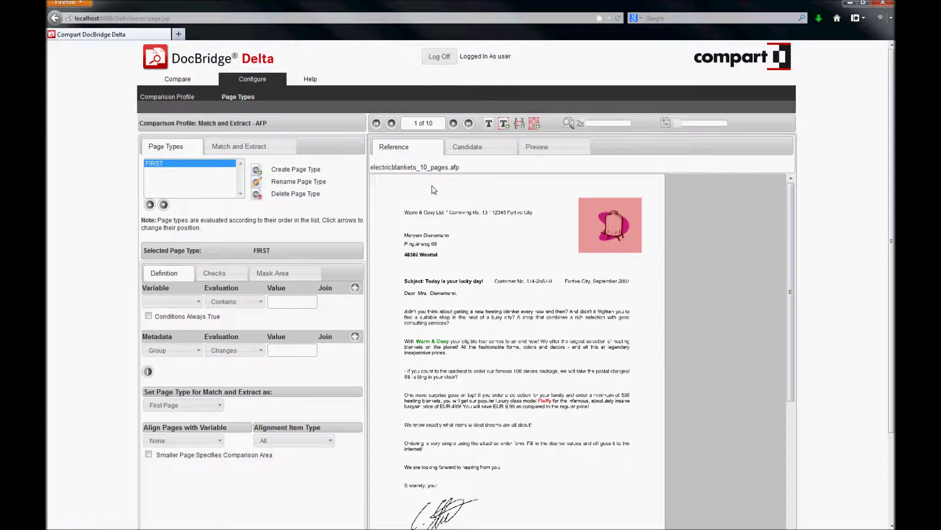
pyautogui.click(535, 153)
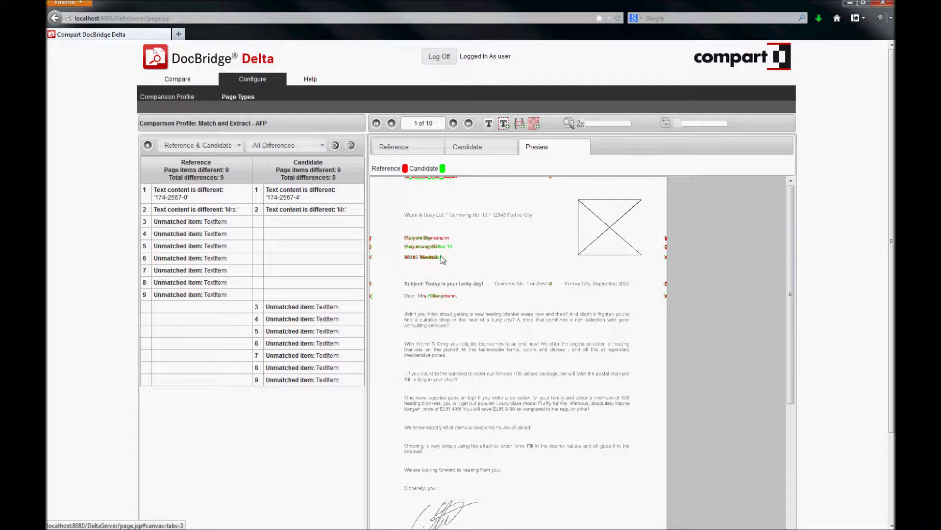
pyautogui.moveTo(473, 263); pyautogui.dragTo(419, 244)
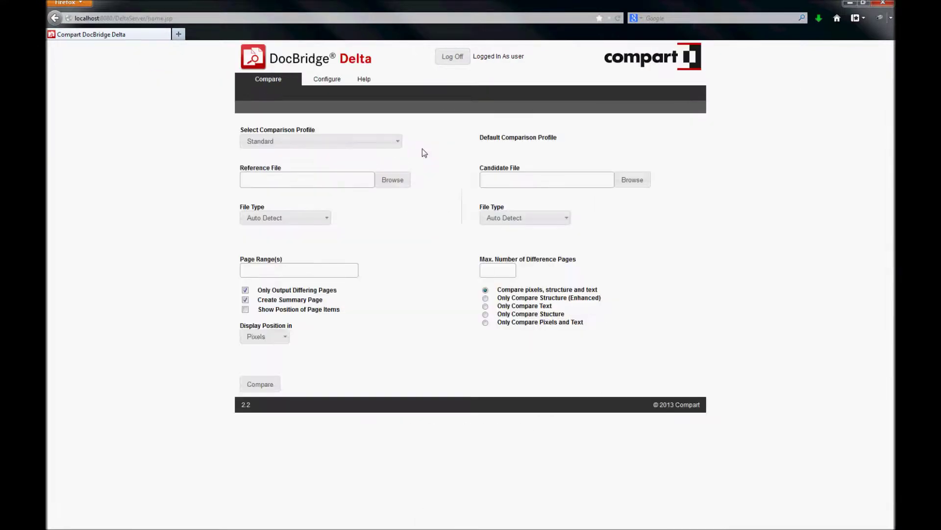
# Compare electricblankets_10_pages.afp as reference with electricblankets_10_pages_sorted.afp as candidate, using the Match and Extract - AFP profile.
pyautogui.click(398, 142)
pyautogui.click(381, 185)
pyautogui.click(381, 182)
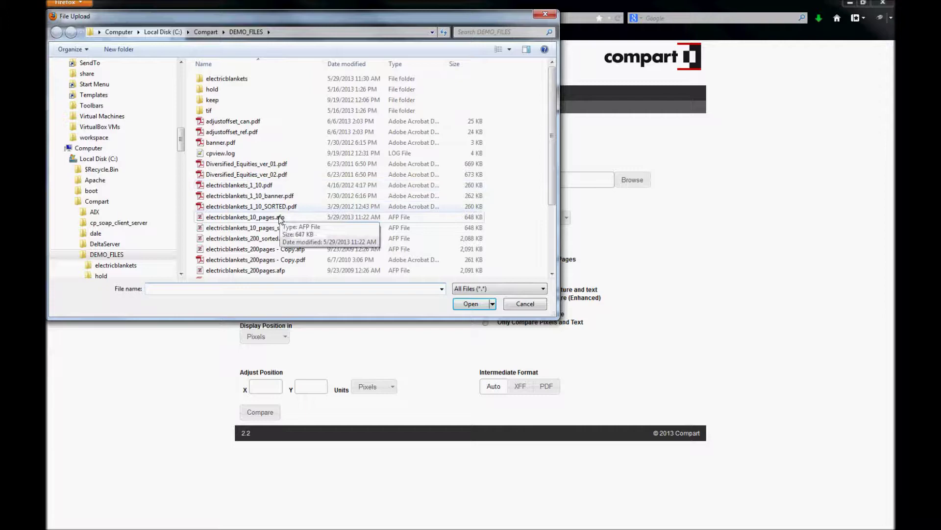
pyautogui.doubleClick(417, 217)
pyautogui.click(551, 180)
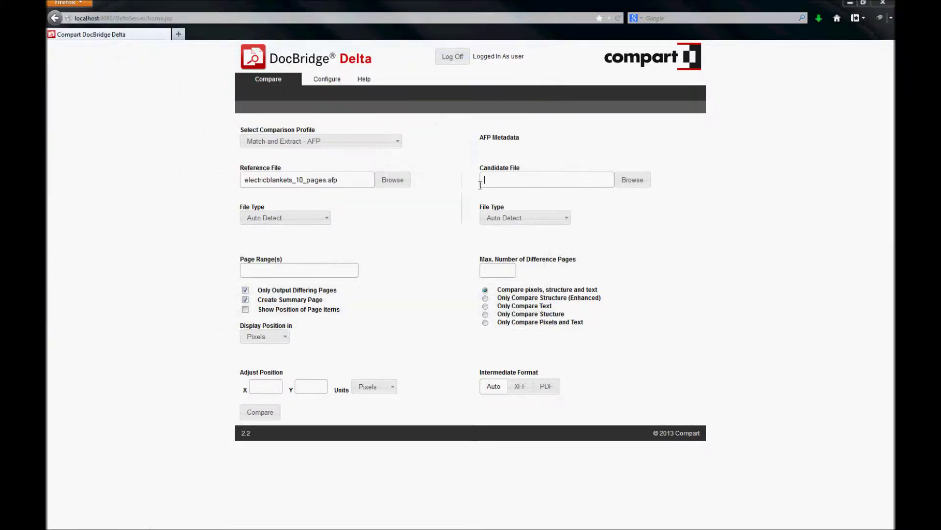
pyautogui.doubleClick(275, 227)
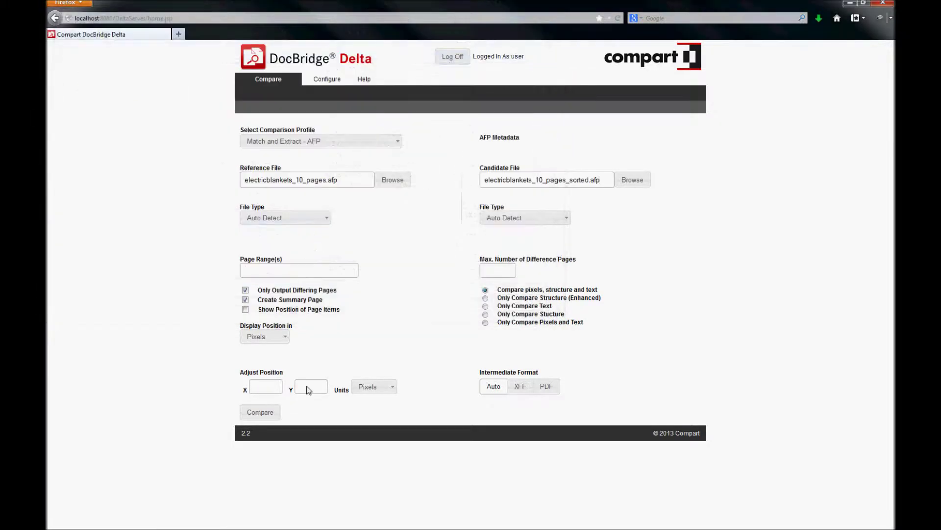
pyautogui.click(273, 415)
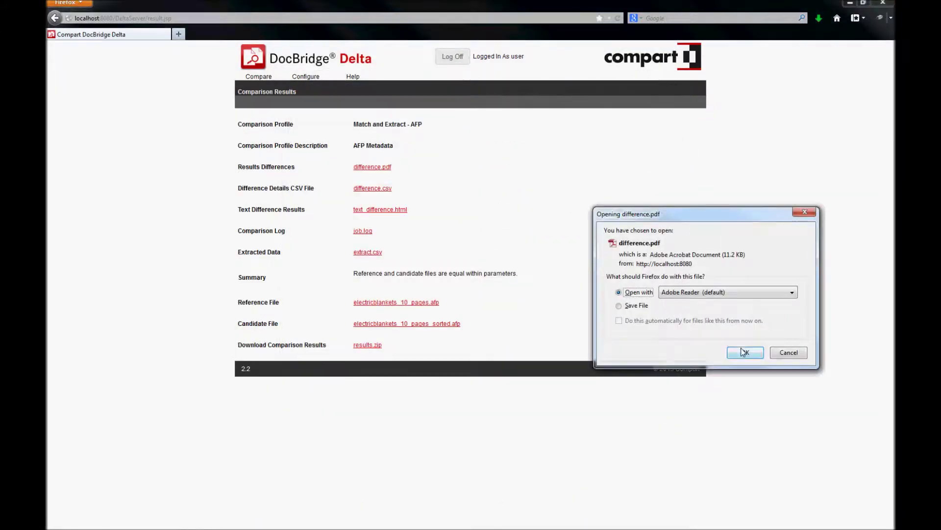
# Dismiss the difference.pdf dialog, open extract.csv from the comparison results in Excel, and autofit all columns.
pyautogui.click(803, 352)
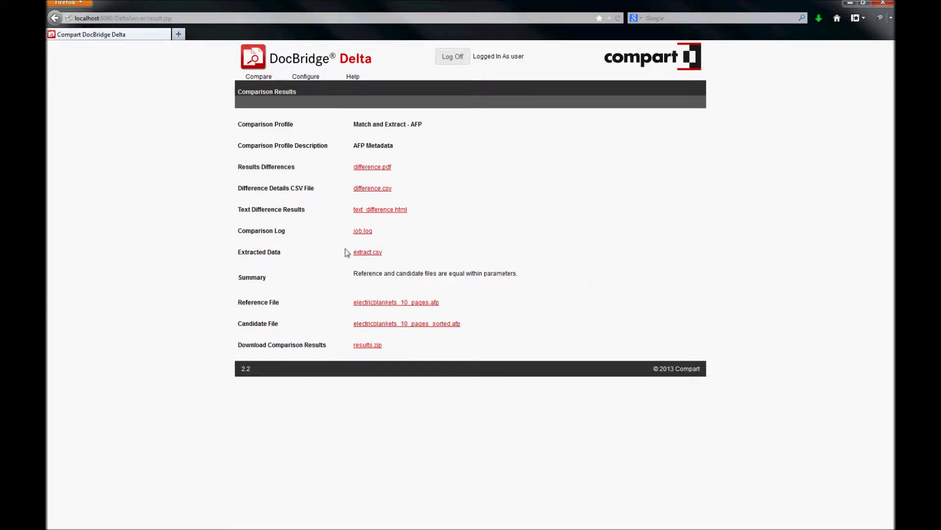
pyautogui.click(374, 256)
pyautogui.click(742, 352)
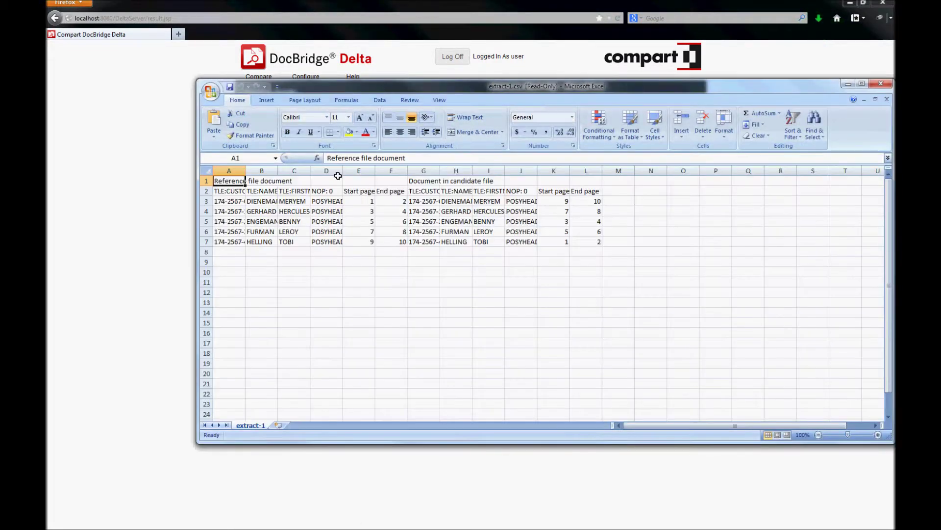
pyautogui.click(206, 170)
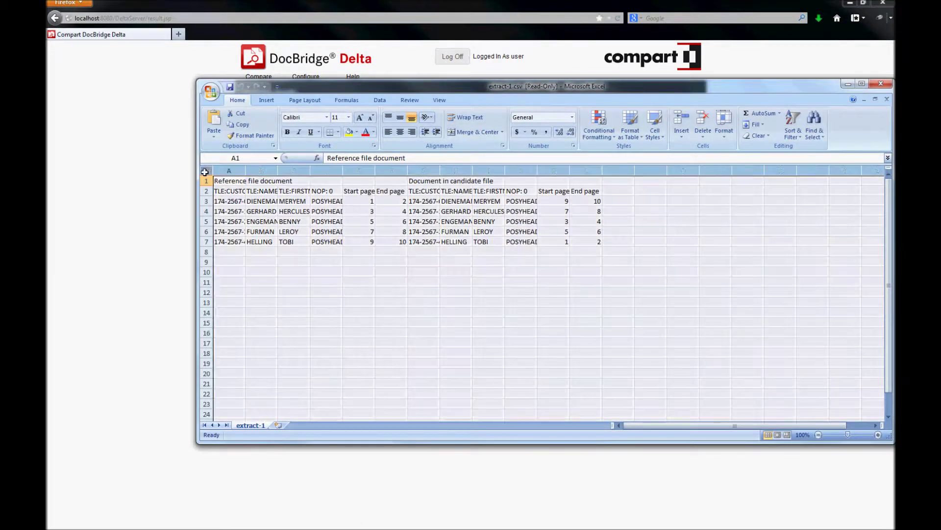
pyautogui.doubleClick(243, 171)
pyautogui.moveTo(325, 88); pyautogui.dragTo(224, 77)
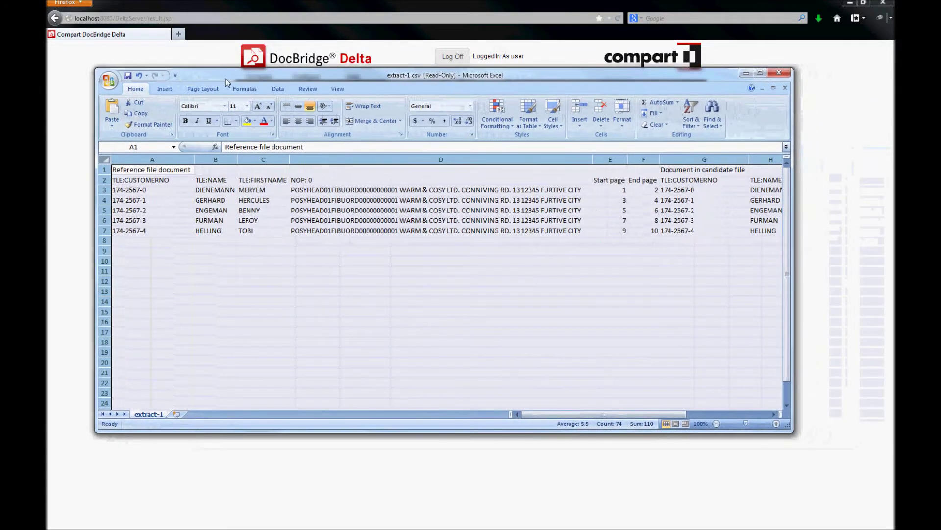
# Check the first customer number in the reference and candidate columns, and narrow the reference NOP: 0 column D.
pyautogui.click(142, 190)
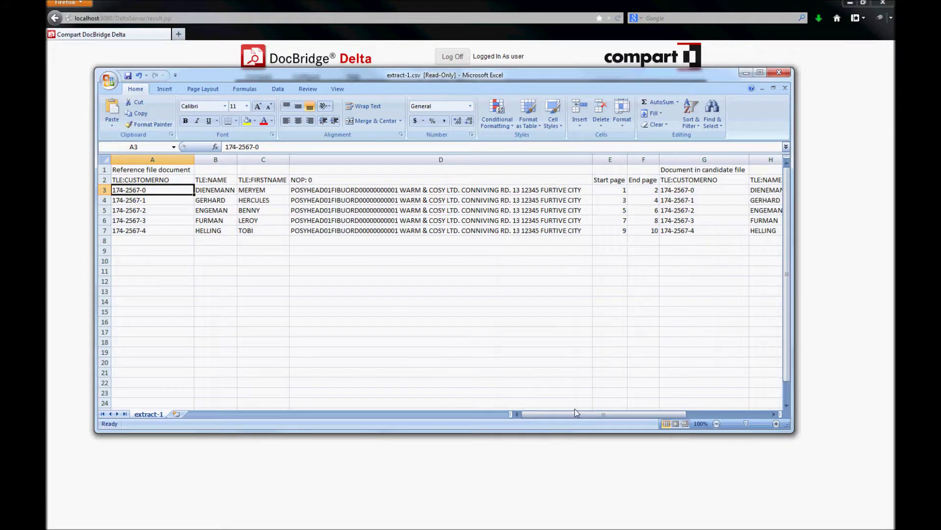
pyautogui.click(686, 192)
pyautogui.moveTo(593, 160); pyautogui.dragTo(371, 161)
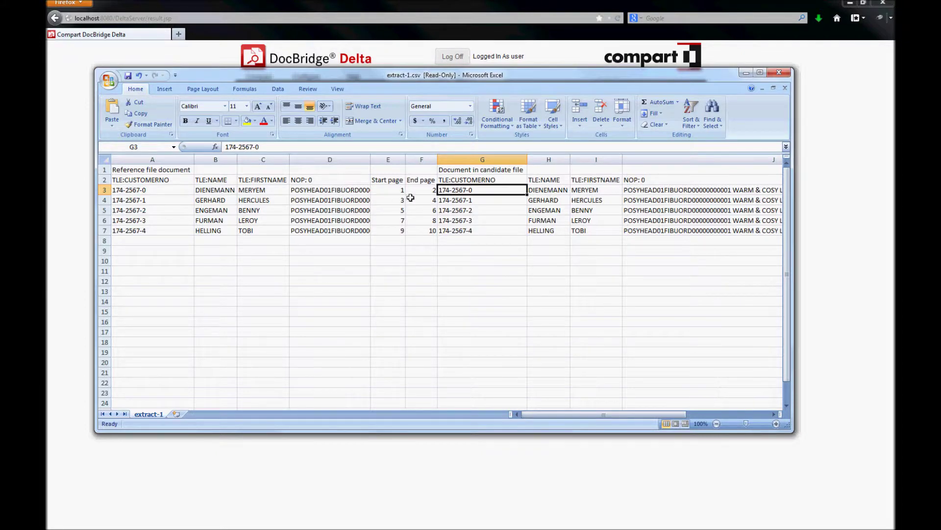
# Examine the first record's start and end pages and customer number for both the reference and candidate documents.
pyautogui.click(394, 190)
pyautogui.click(424, 189)
pyautogui.moveTo(590, 414); pyautogui.dragTo(661, 413)
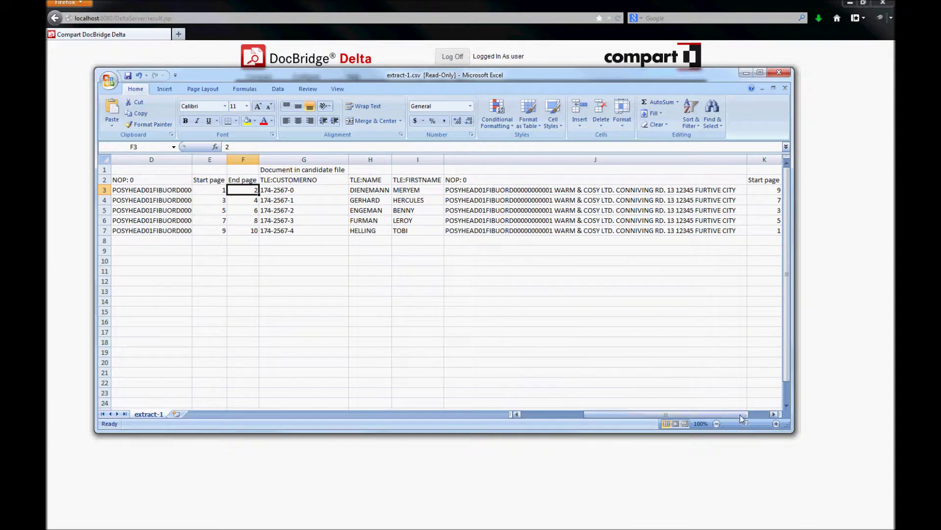
pyautogui.click(775, 414)
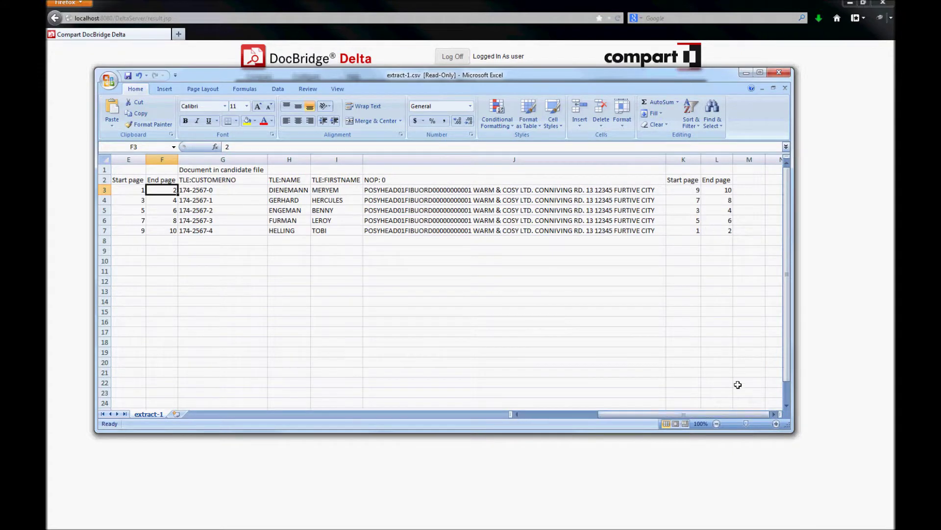
pyautogui.moveTo(738, 415); pyautogui.dragTo(611, 424)
pyautogui.click(490, 189)
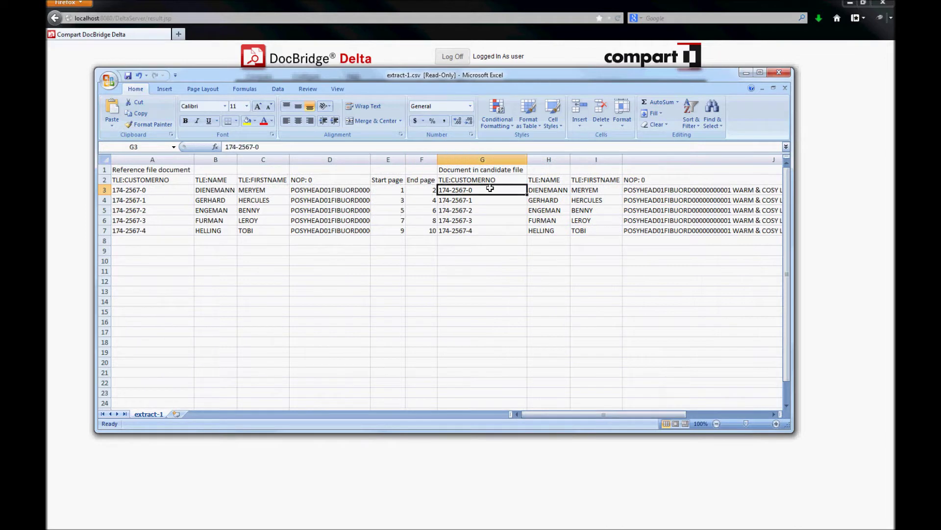
pyautogui.click(147, 190)
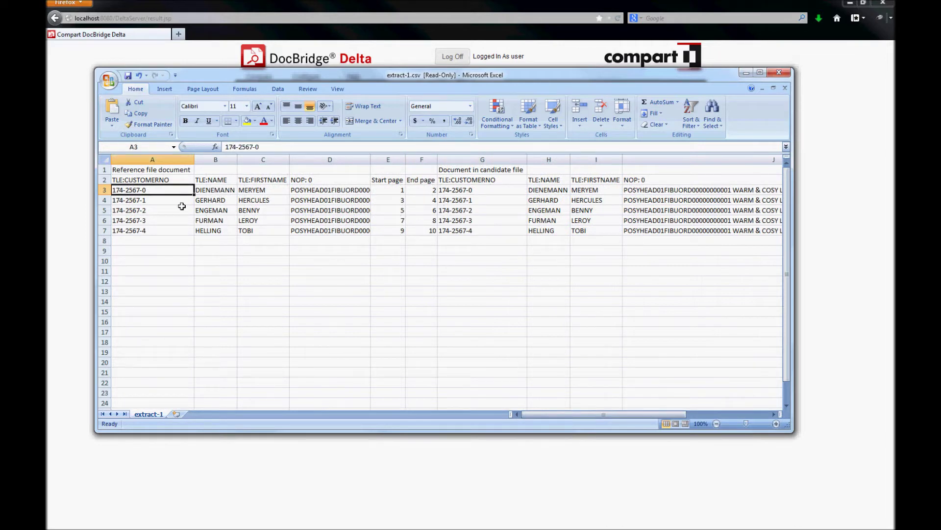